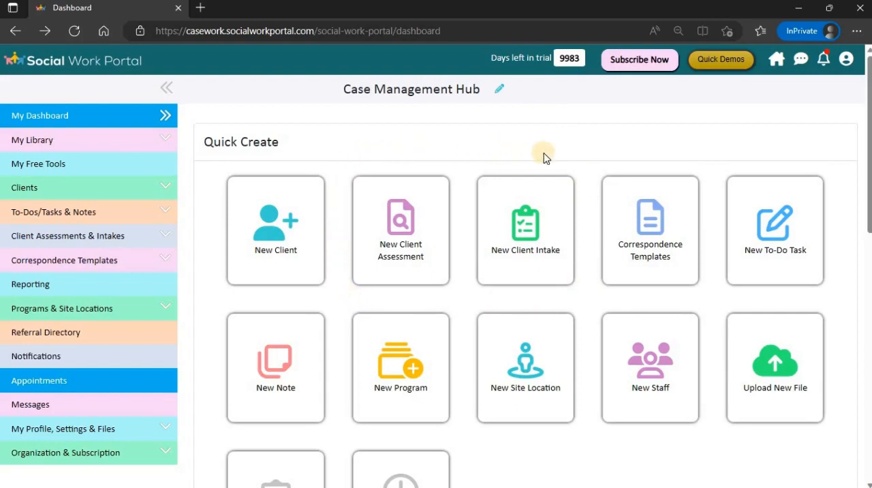
- View the New Client Assessment library from the dashboard, and expand the Client Assessments & Intakes options back on the dashboard
{"action": "left_click", "coordinate": [387, 232]}
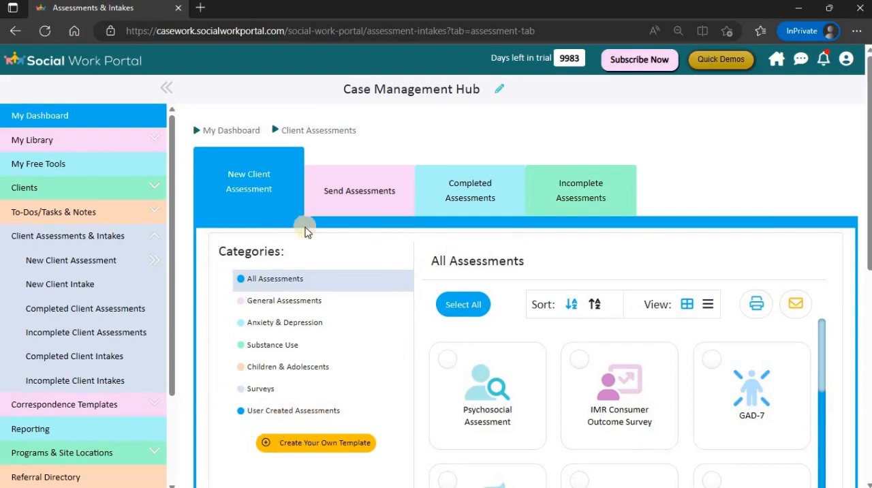
{"action": "left_click", "coordinate": [244, 136]}
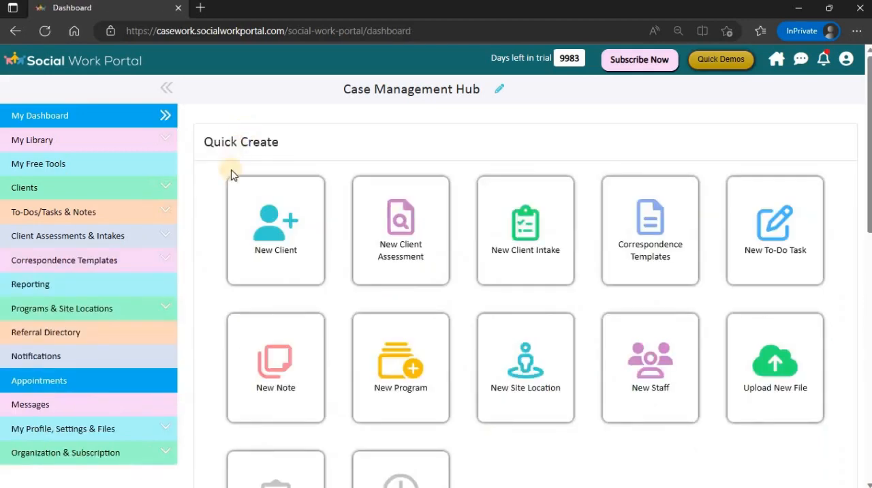
{"action": "left_click", "coordinate": [54, 237]}
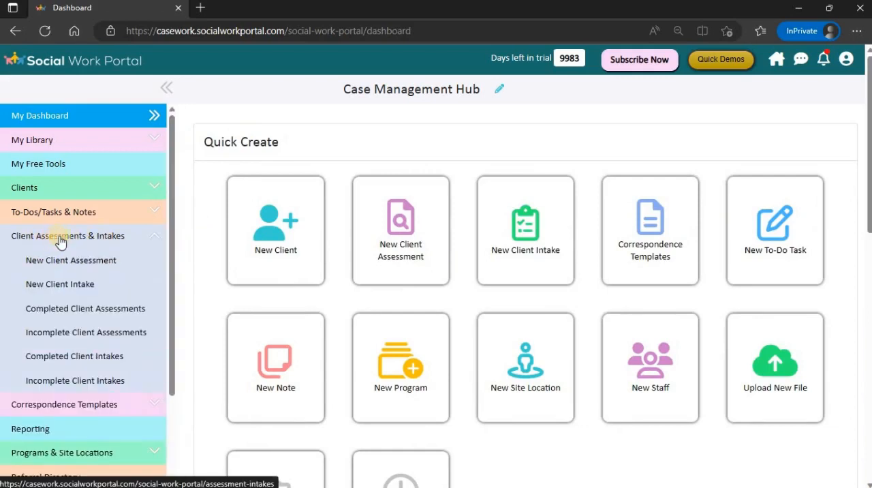
- Examine the intake and assessment form choices offered when adding a new client, and close the form without saving
{"action": "left_click", "coordinate": [265, 244]}
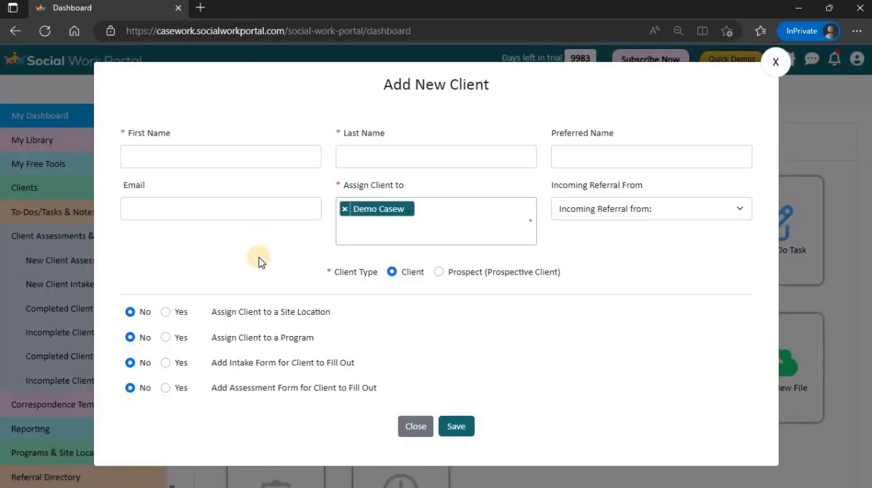
{"action": "left_click", "coordinate": [166, 364]}
{"action": "scroll", "coordinate": [360, 361], "scroll_direction": "down", "scroll_amount": 2}
{"action": "scroll", "coordinate": [359, 344], "scroll_direction": "down", "scroll_amount": 3}
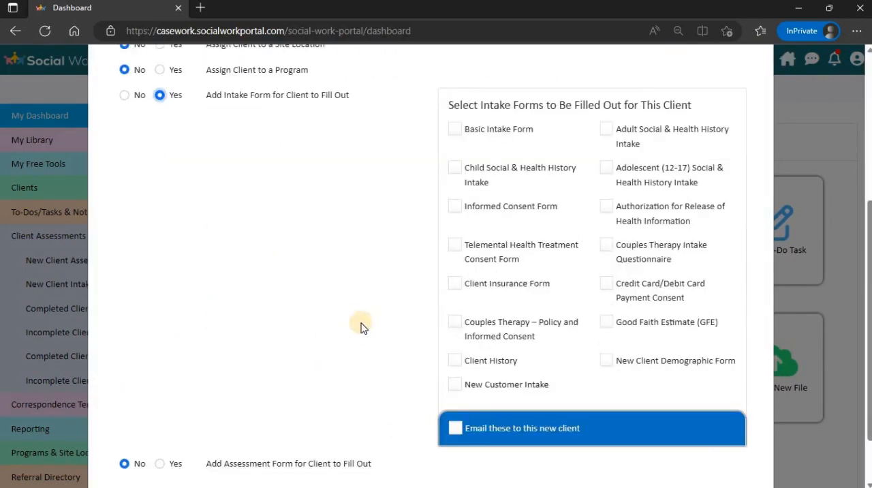
{"action": "left_click", "coordinate": [160, 394]}
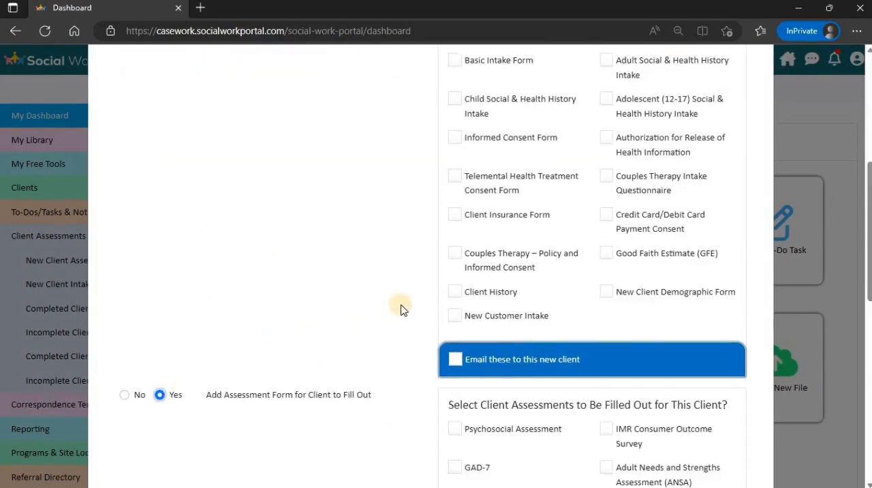
{"action": "scroll", "coordinate": [619, 205], "scroll_direction": "down", "scroll_amount": 2}
{"action": "scroll", "coordinate": [643, 184], "scroll_direction": "up", "scroll_amount": 7}
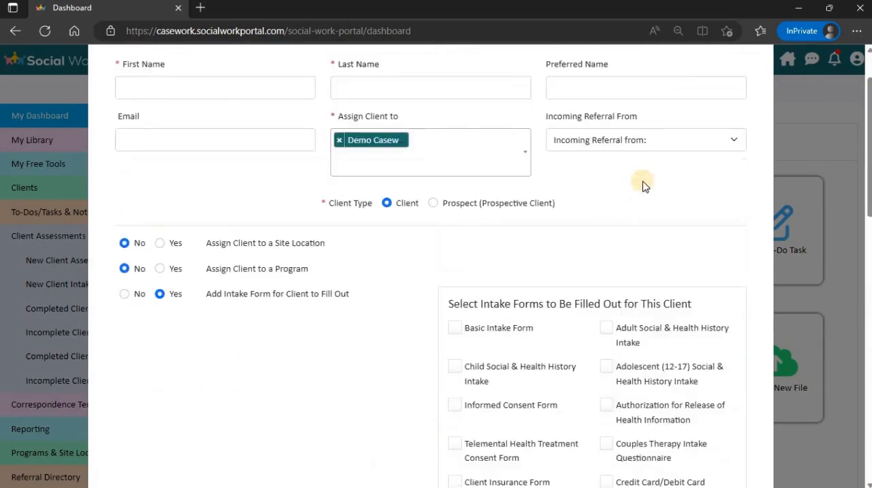
{"action": "left_click", "coordinate": [771, 62]}
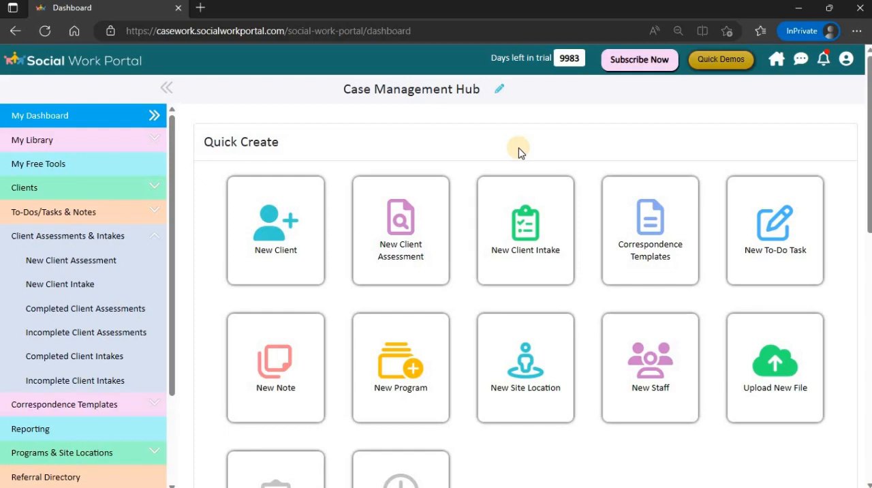
- Start a new client record and enter the client's first name, last name and email address
{"action": "left_click", "coordinate": [267, 228]}
{"action": "left_click", "coordinate": [263, 156]}
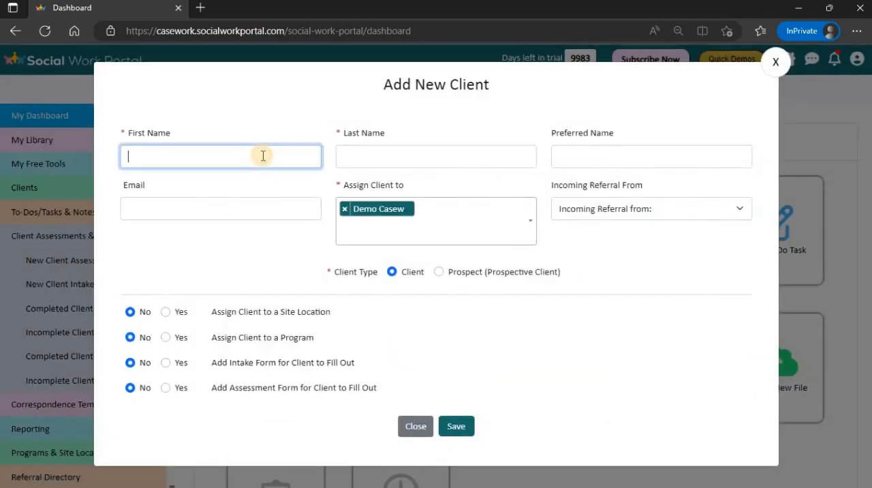
{"action": "key", "text": "Tab"}
{"action": "key", "text": "Tab"}
{"action": "key", "text": "Tab"}
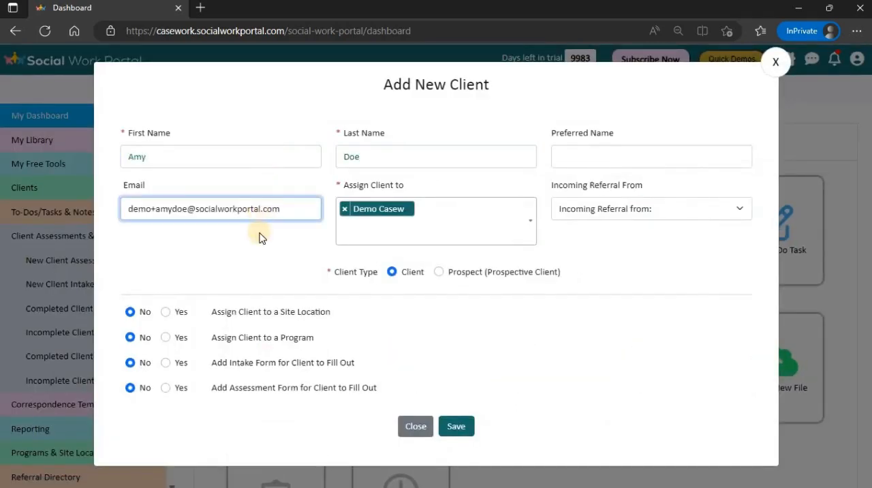
{"action": "left_click", "coordinate": [262, 237]}
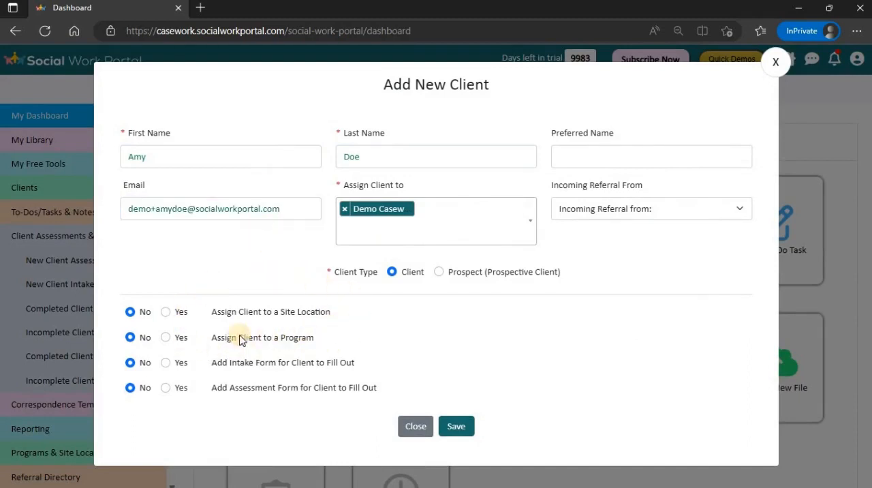
- Add the Basic Intake Form and Authorization for Release of Health Information for the client, with emailing to the client enabled
{"action": "left_click", "coordinate": [165, 362]}
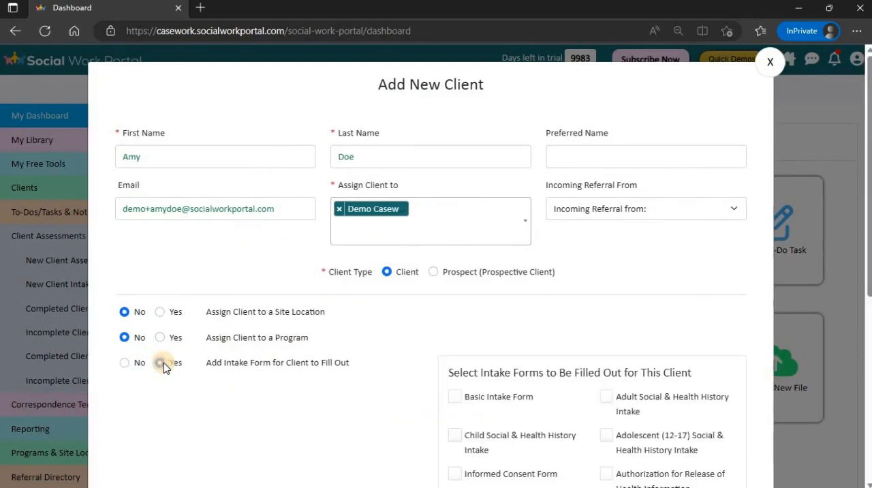
{"action": "scroll", "coordinate": [351, 392], "scroll_direction": "down", "scroll_amount": 2}
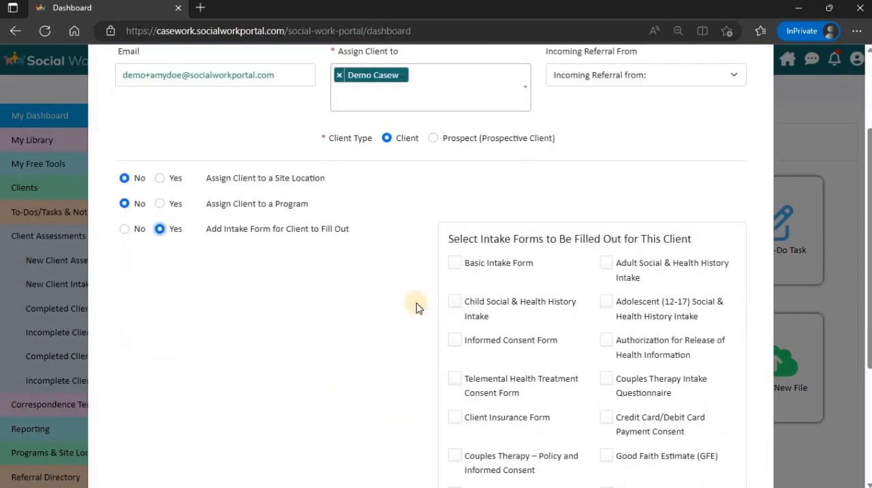
{"action": "left_click", "coordinate": [455, 266]}
{"action": "left_click", "coordinate": [606, 340]}
{"action": "scroll", "coordinate": [400, 343], "scroll_direction": "down", "scroll_amount": 3}
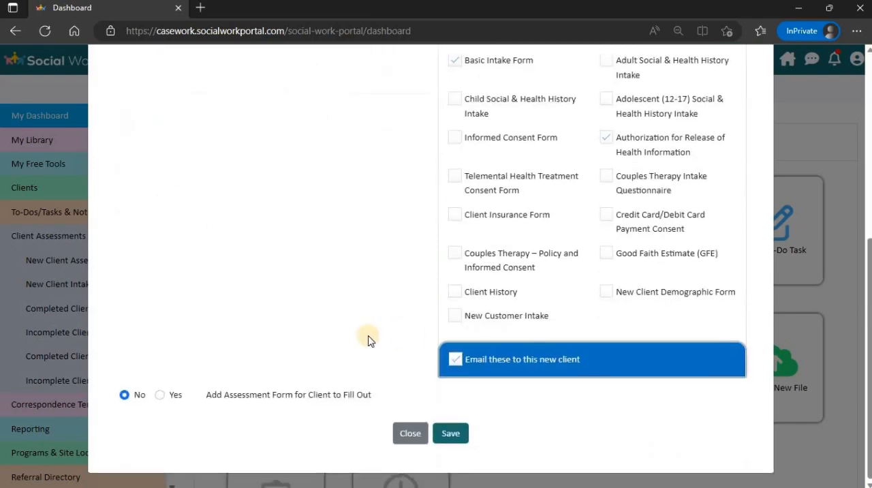
- Add the PHQ-2 assessment for the client with emailing enabled, and save the new client
{"action": "left_click", "coordinate": [162, 399]}
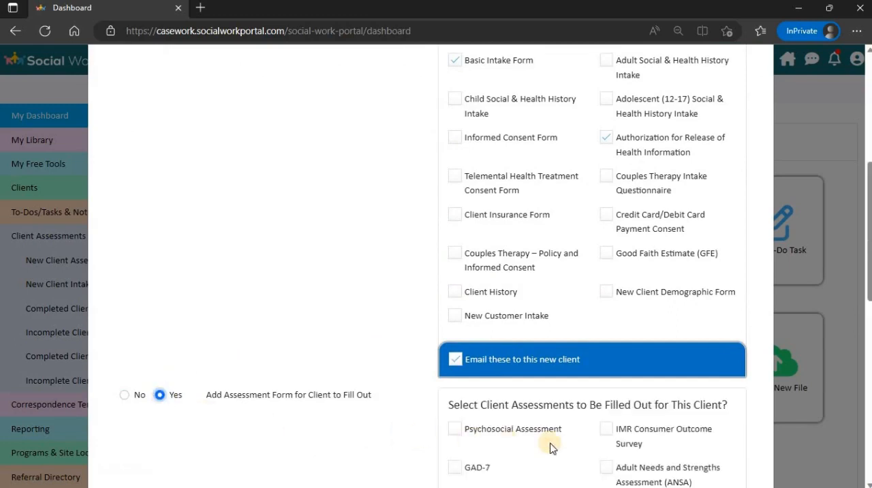
{"action": "scroll", "coordinate": [550, 448], "scroll_direction": "down", "scroll_amount": 2}
{"action": "left_click", "coordinate": [454, 374]}
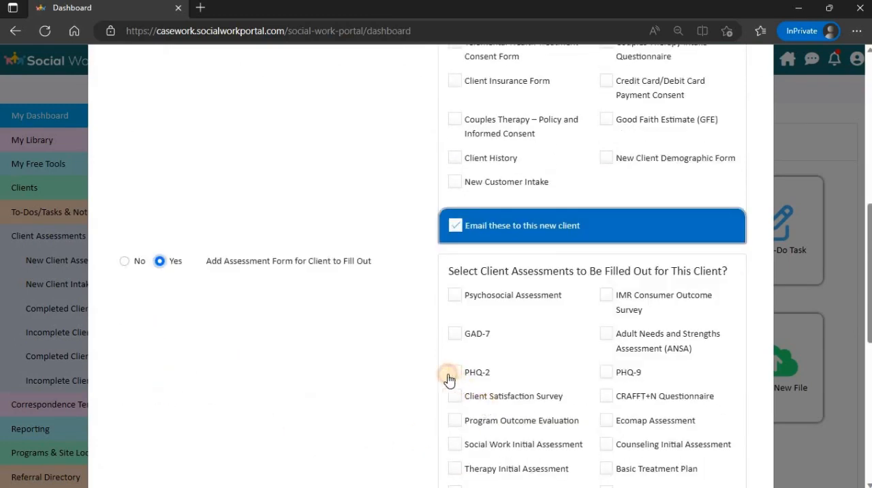
{"action": "scroll", "coordinate": [378, 377], "scroll_direction": "down", "scroll_amount": 6}
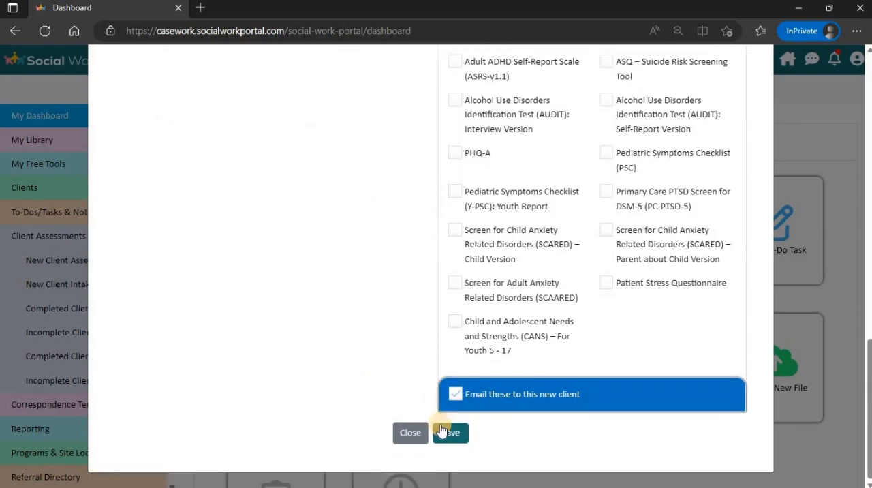
{"action": "left_click", "coordinate": [443, 431]}
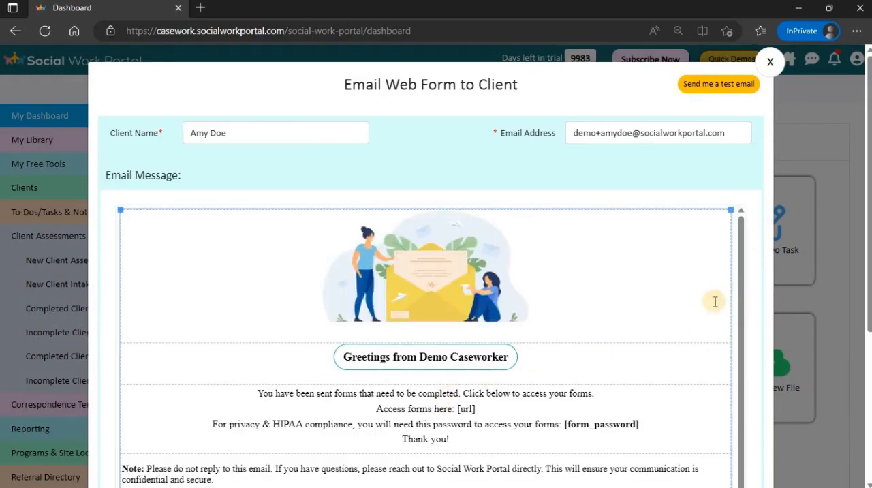
- Review the prepared web form email message and send it to the client with a copy to yourself
{"action": "scroll", "coordinate": [703, 303], "scroll_direction": "down", "scroll_amount": 1}
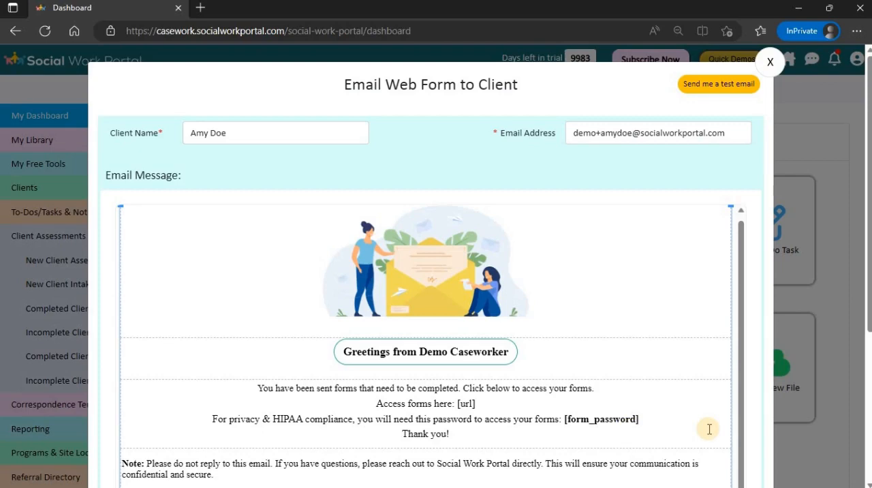
{"action": "scroll", "coordinate": [708, 429], "scroll_direction": "down", "scroll_amount": 4}
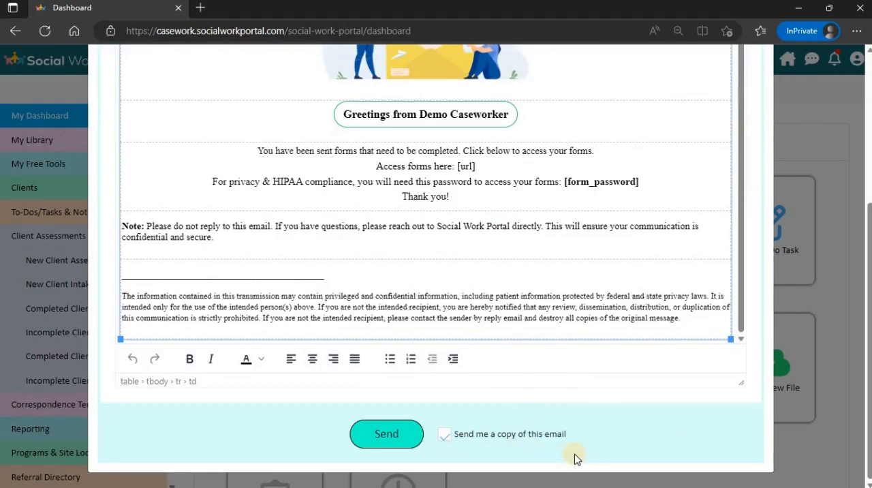
{"action": "left_click", "coordinate": [388, 439]}
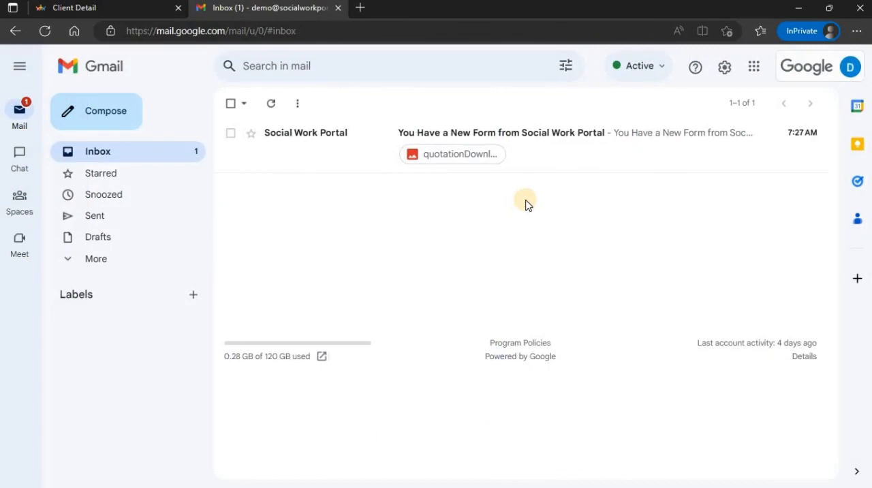
- In Gmail, open the new form email, follow its forms link, and paste the form password to view the forms
{"action": "left_click", "coordinate": [529, 133]}
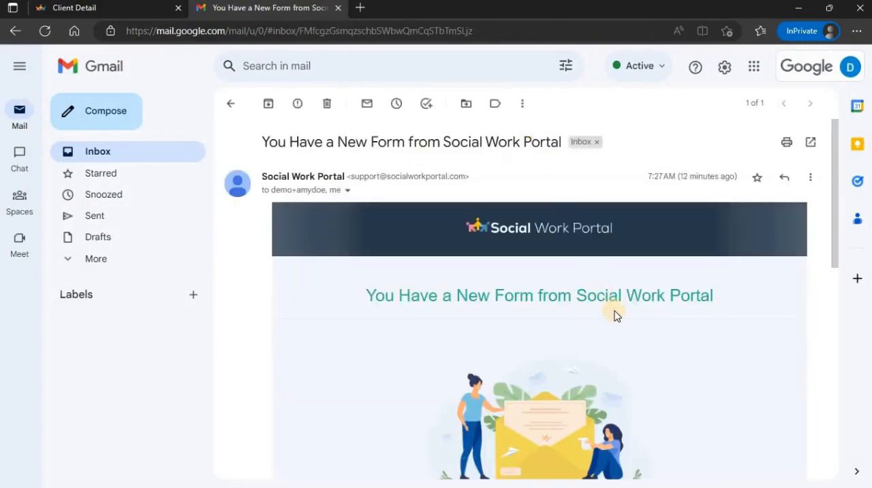
{"action": "scroll", "coordinate": [613, 312], "scroll_direction": "down", "scroll_amount": 4}
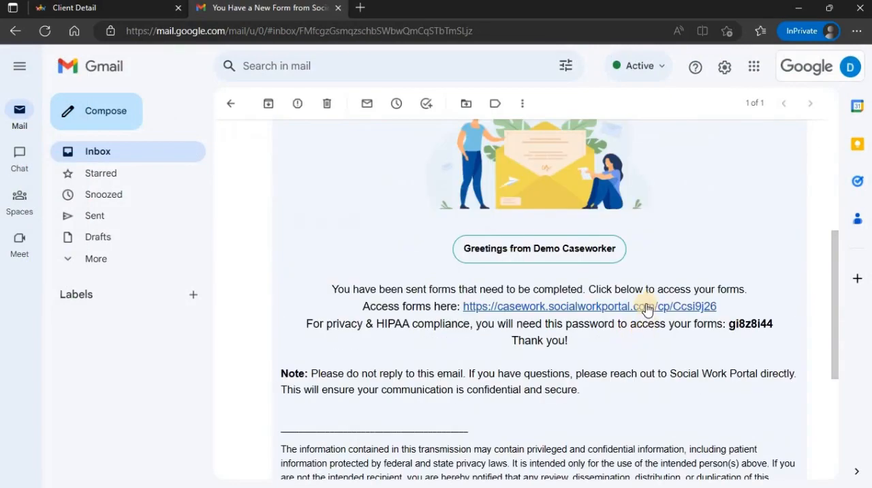
{"action": "left_click", "coordinate": [644, 306]}
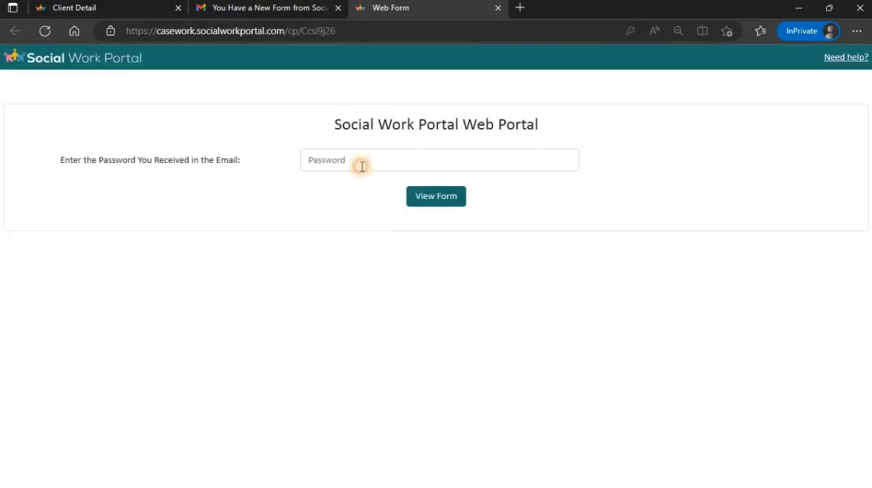
{"action": "left_click", "coordinate": [359, 164]}
{"action": "key", "text": "ctrl+v"}
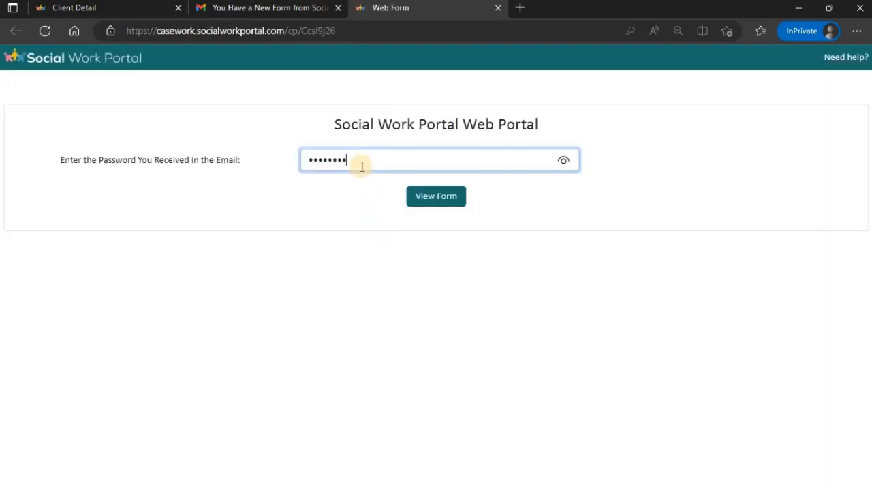
{"action": "left_click", "coordinate": [426, 192]}
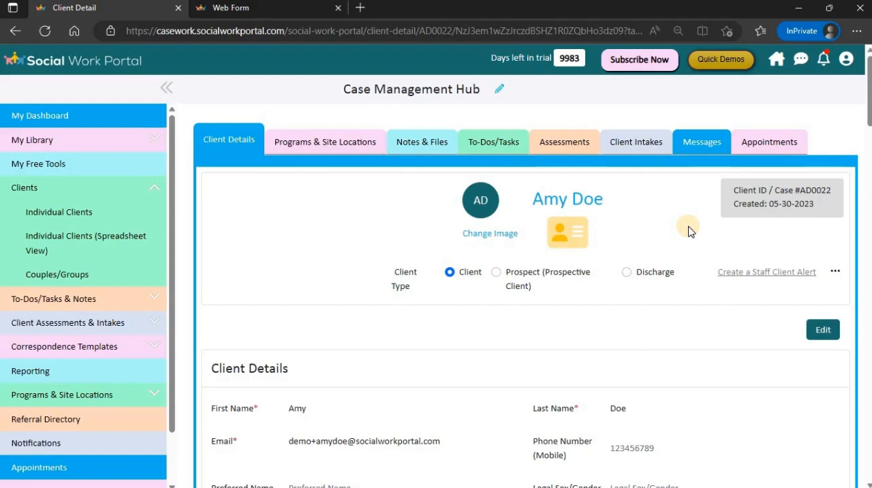
- In the client's record in Social Work Portal, review the submitted Basic Intake Form among the client intakes and close it
{"action": "left_click", "coordinate": [629, 156]}
{"action": "scroll", "coordinate": [618, 271], "scroll_direction": "down", "scroll_amount": 3}
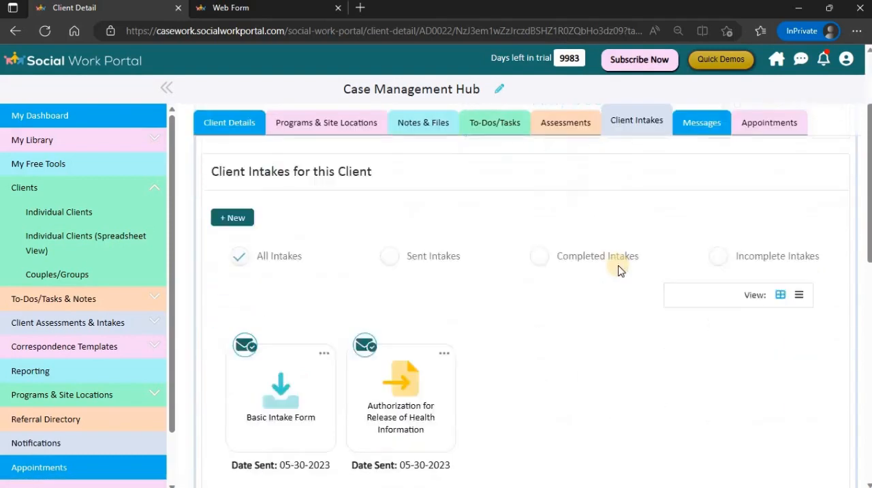
{"action": "scroll", "coordinate": [617, 270], "scroll_direction": "down", "scroll_amount": 2}
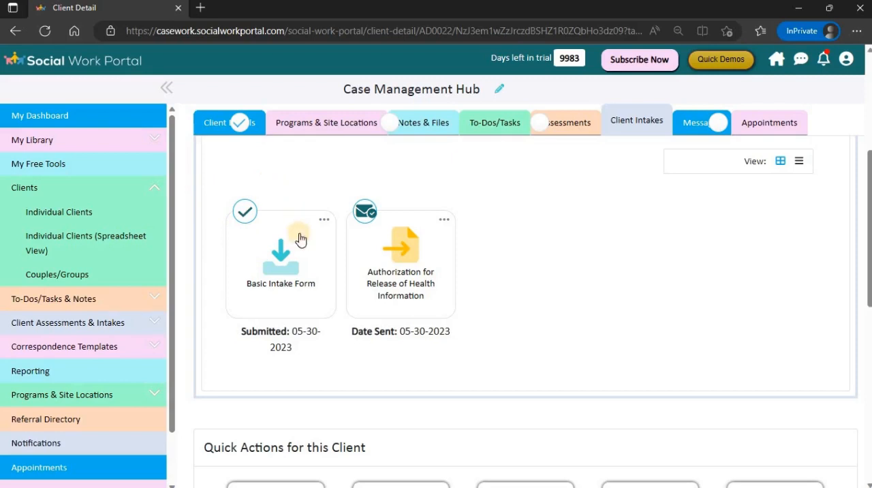
{"action": "left_click", "coordinate": [288, 261]}
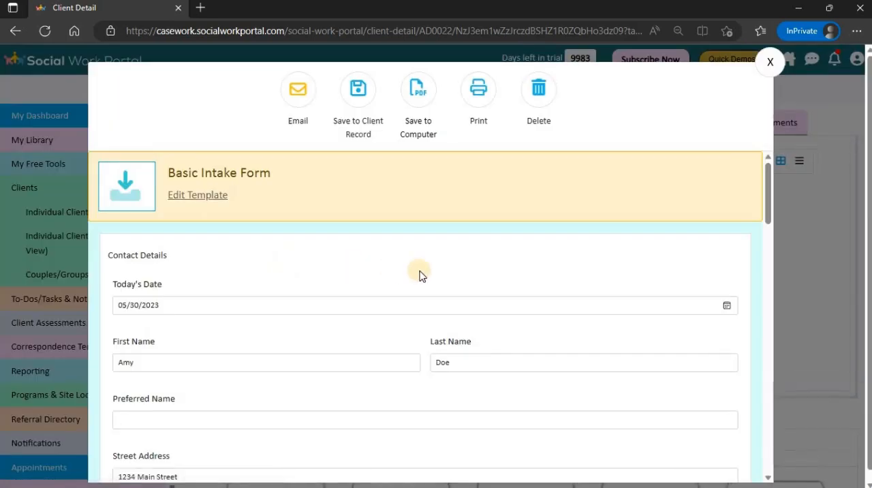
{"action": "scroll", "coordinate": [420, 274], "scroll_direction": "down", "scroll_amount": 5}
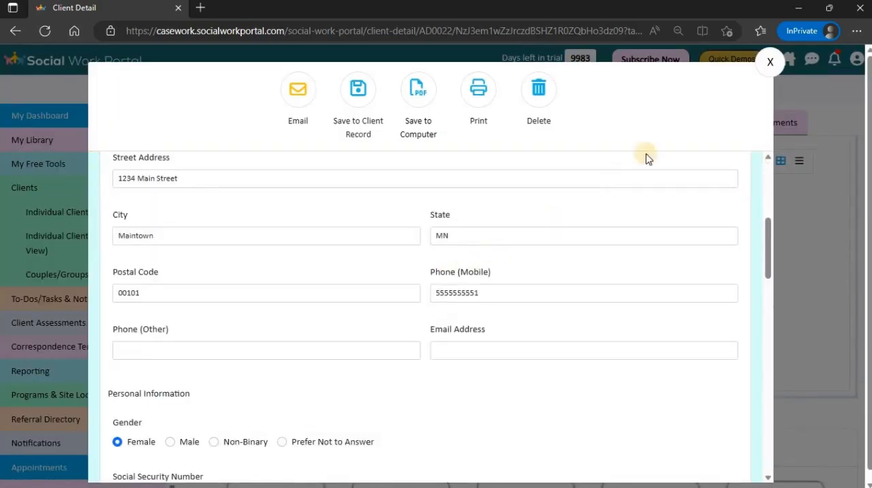
{"action": "left_click", "coordinate": [768, 62]}
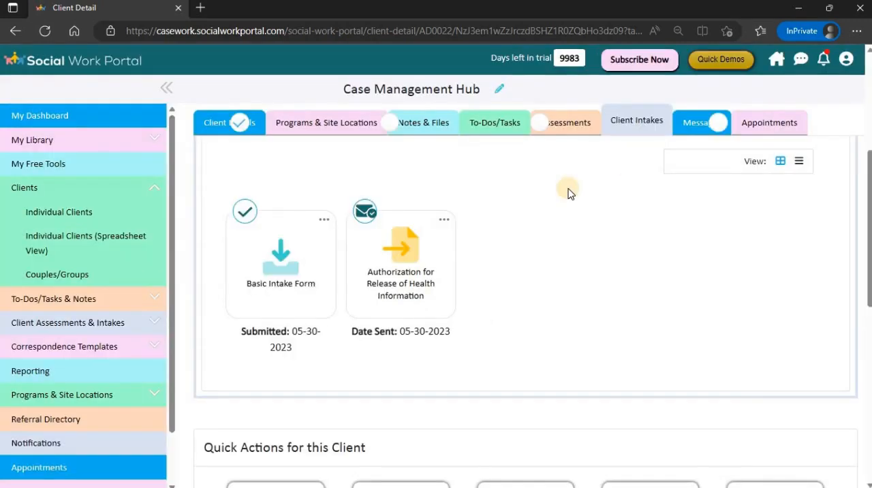
- Show the client's assessments and open the library for a new assessment for this client
{"action": "left_click", "coordinate": [574, 125]}
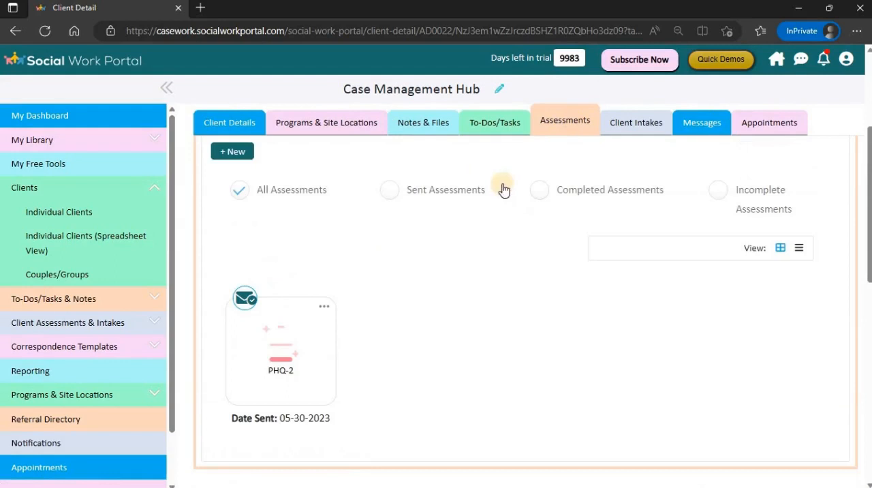
{"action": "left_click", "coordinate": [234, 158]}
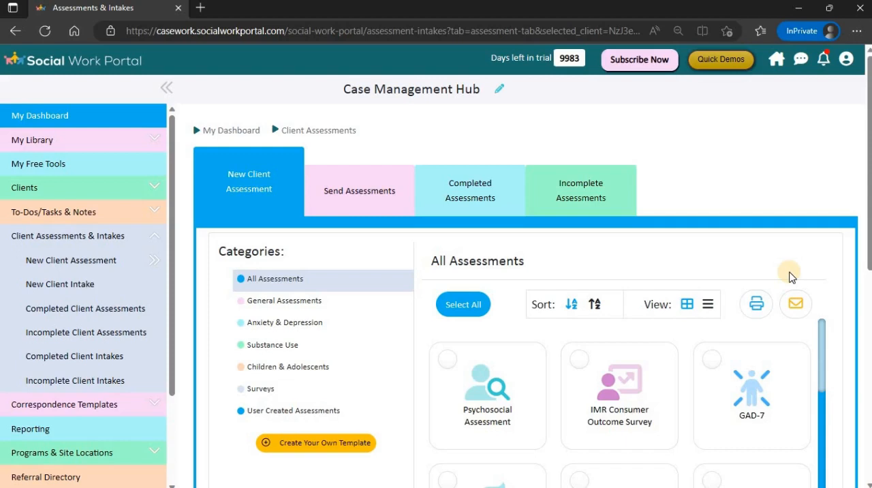
- Return to the dashboard and open the New Client Intake library
{"action": "left_click", "coordinate": [783, 68]}
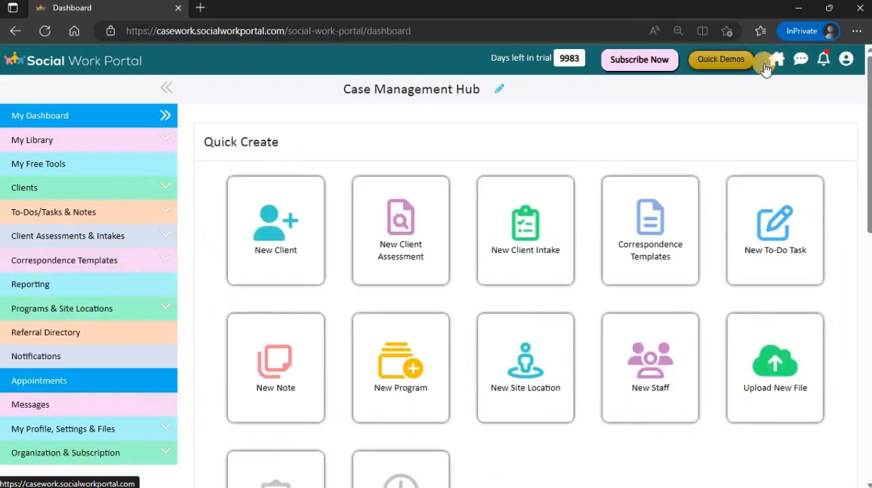
{"action": "left_click", "coordinate": [534, 234]}
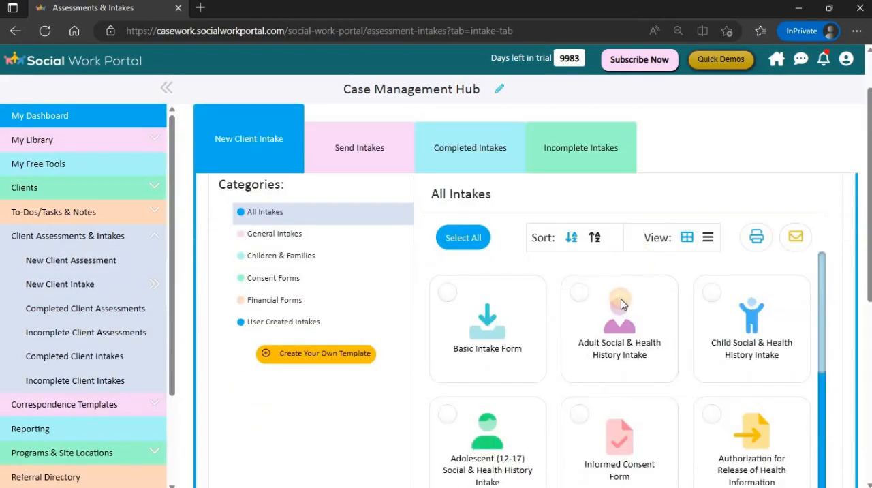
- Open the Adult Social & Health History Intake and assign it to the fifth client in the client list
{"action": "left_click", "coordinate": [620, 301]}
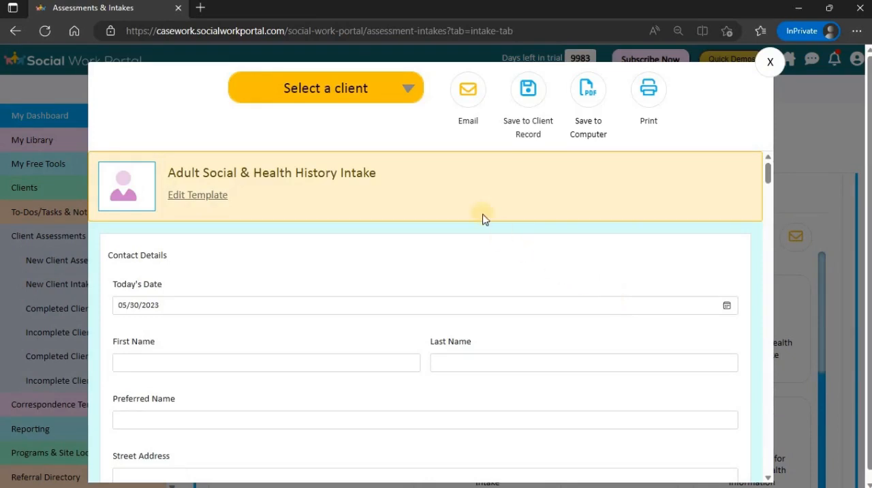
{"action": "left_click", "coordinate": [404, 99]}
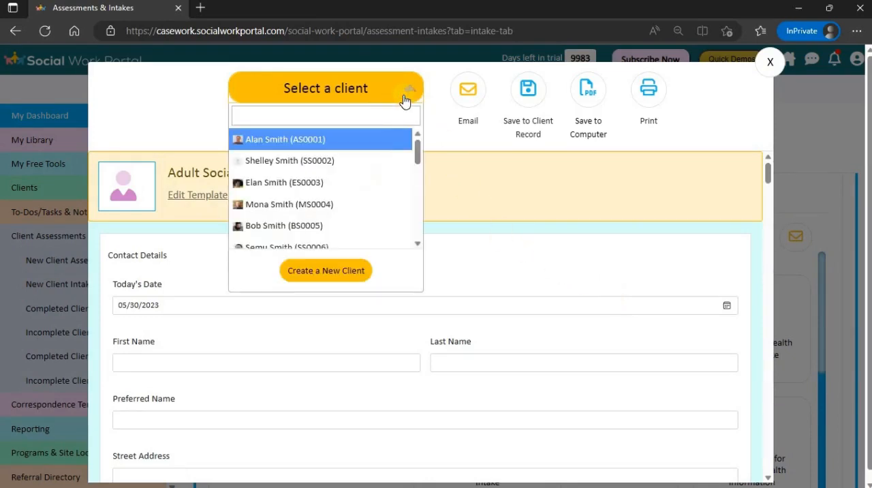
{"action": "left_click", "coordinate": [339, 225]}
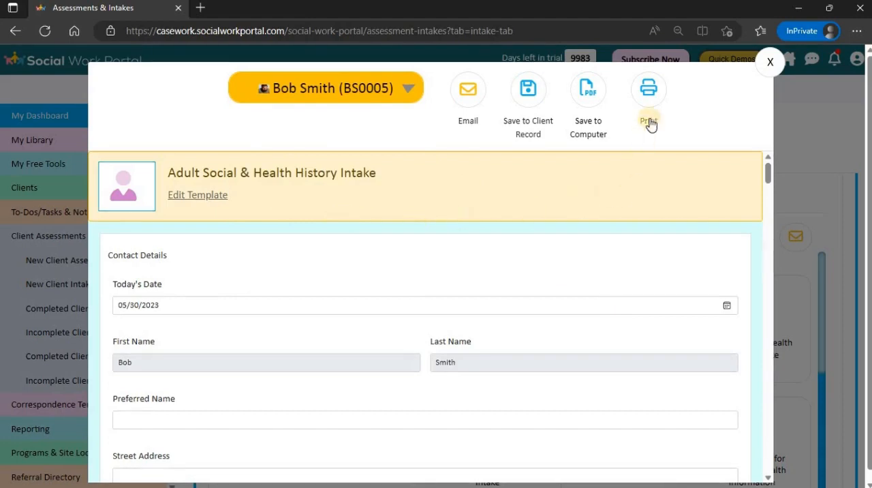
- Generate the printable version of the intake for this client, and close both the printout and the intake form
{"action": "left_click", "coordinate": [650, 93]}
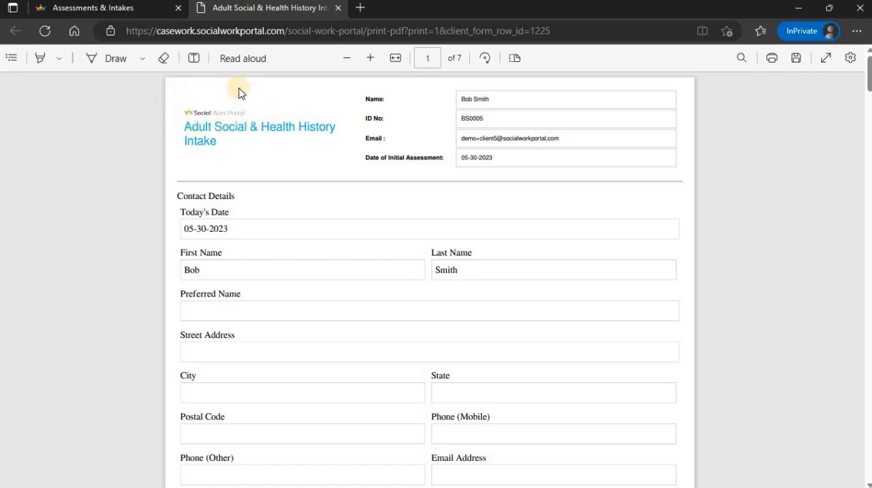
{"action": "left_click", "coordinate": [337, 10]}
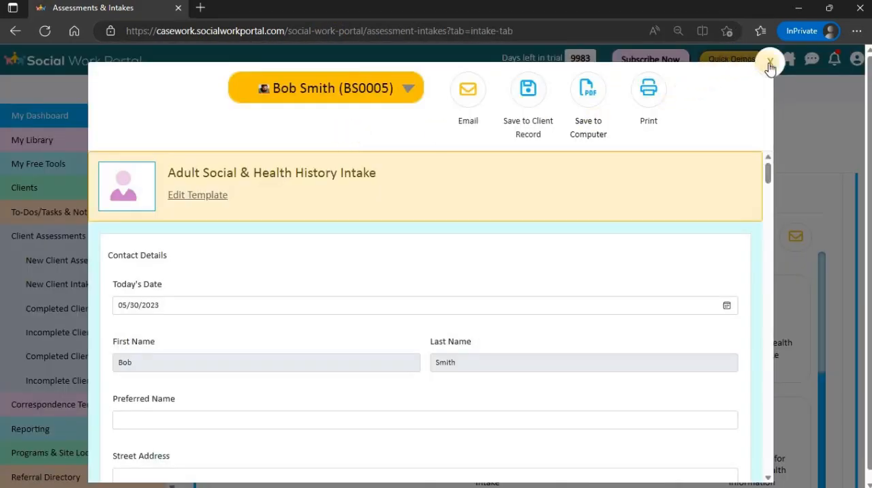
{"action": "left_click", "coordinate": [769, 63]}
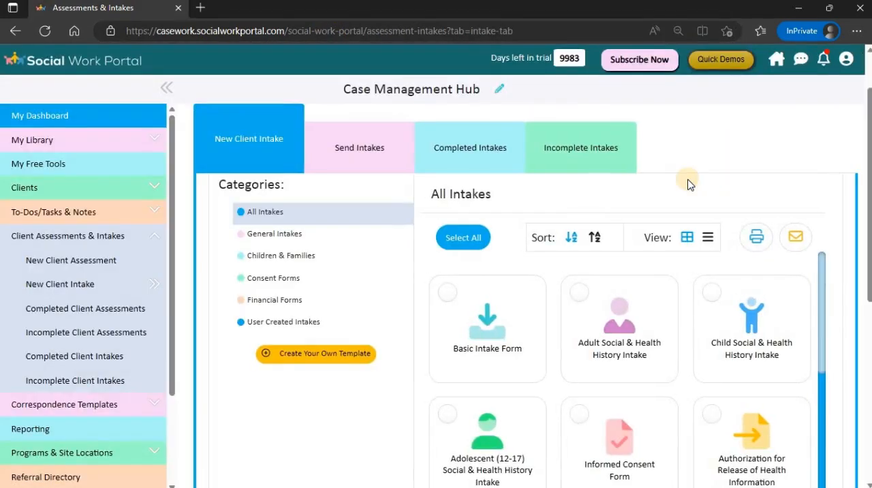
- Open the same client's record from the individual clients and show the Client Files under Notes & Files
{"action": "left_click", "coordinate": [24, 188]}
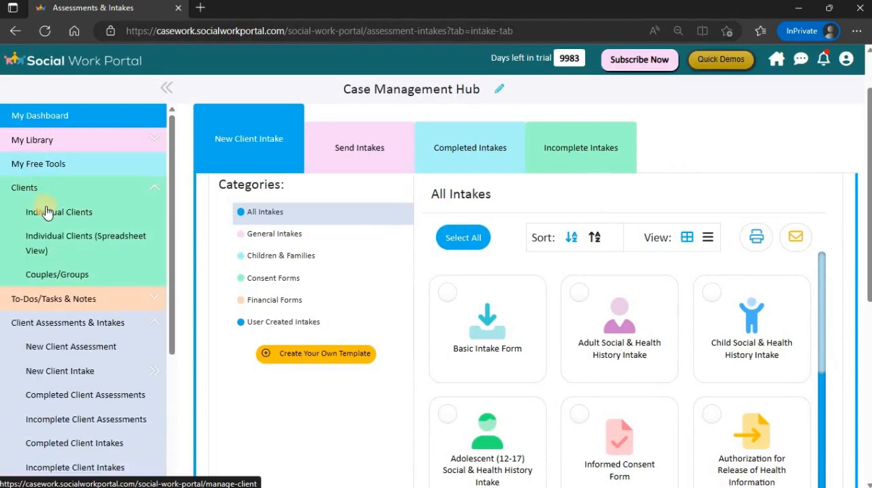
{"action": "left_click", "coordinate": [45, 211]}
{"action": "left_click", "coordinate": [640, 381]}
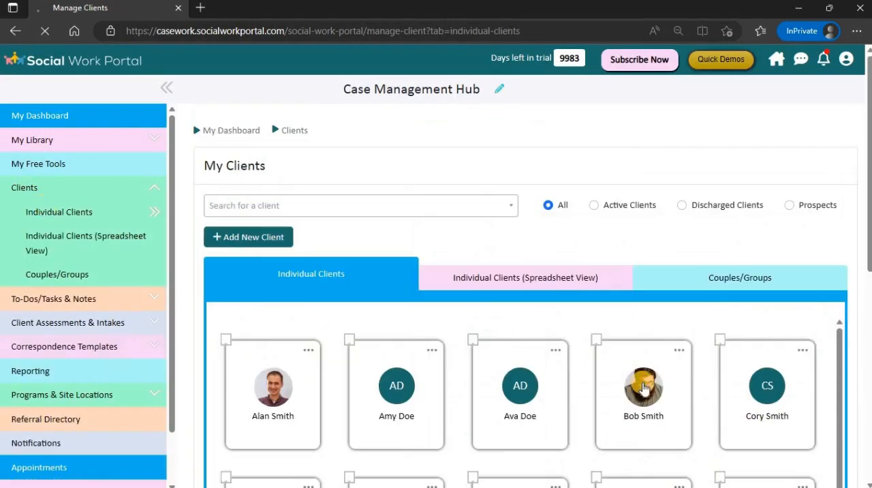
{"action": "left_click", "coordinate": [422, 141]}
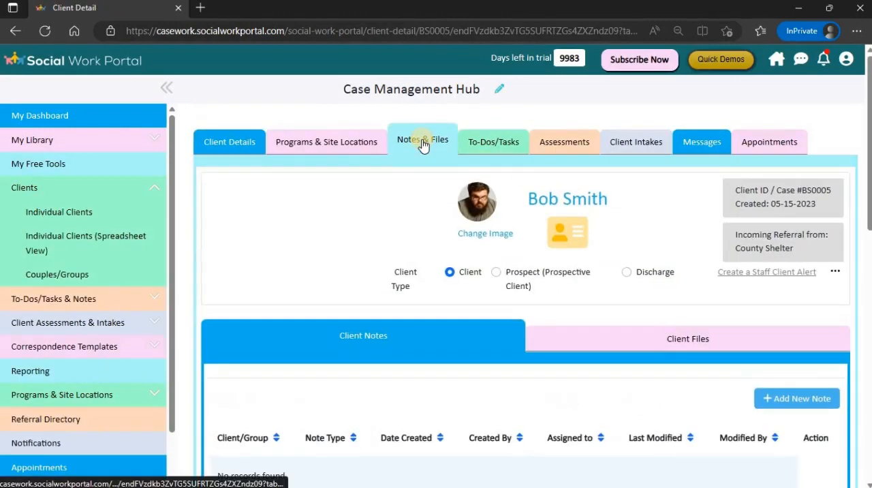
{"action": "left_click", "coordinate": [679, 345]}
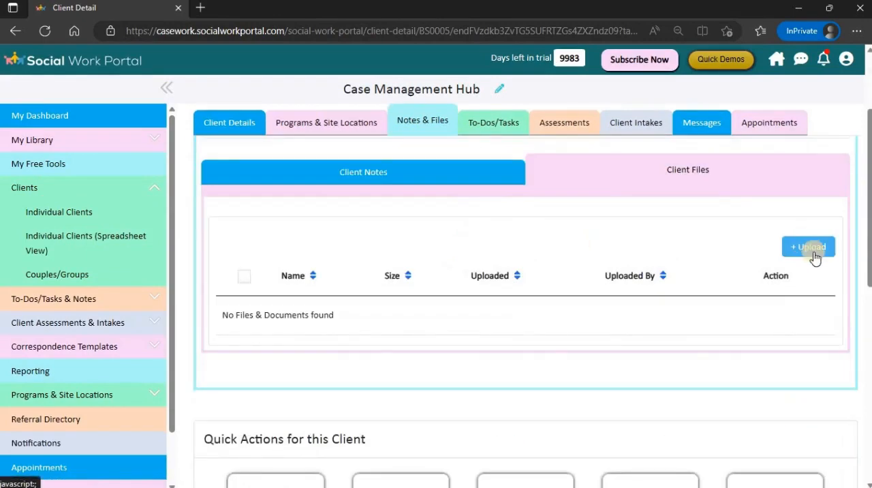
- From the dashboard, start a new PHQ-2 client assessment and assign it to the second client in the client list
{"action": "left_click", "coordinate": [779, 63]}
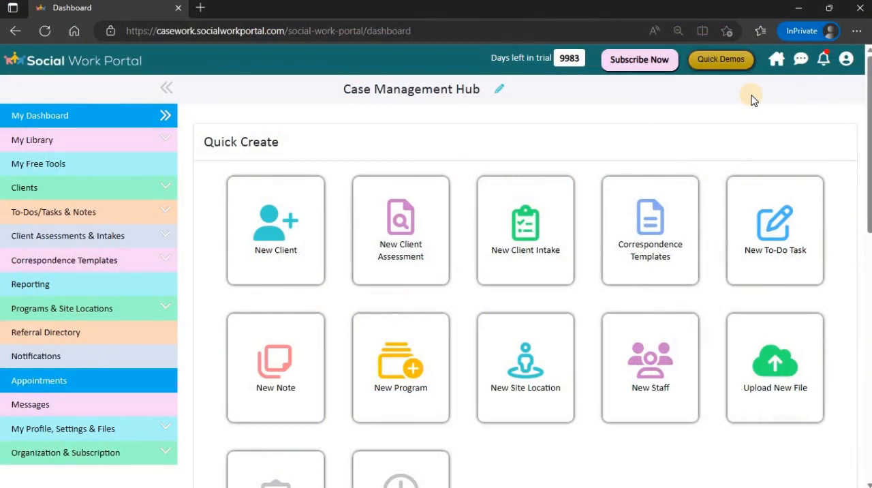
{"action": "left_click", "coordinate": [399, 233]}
{"action": "scroll", "coordinate": [644, 409], "scroll_direction": "down", "scroll_amount": 1}
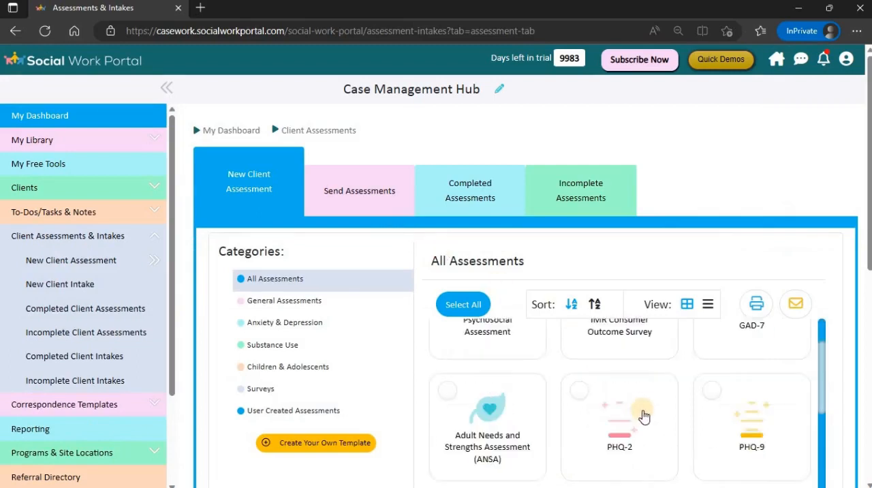
{"action": "left_click", "coordinate": [644, 413]}
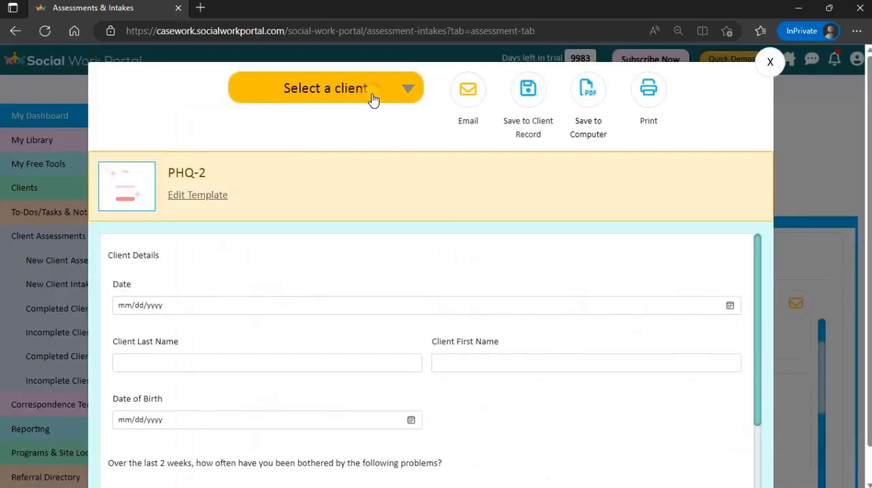
{"action": "left_click", "coordinate": [372, 100]}
{"action": "left_click", "coordinate": [348, 164]}
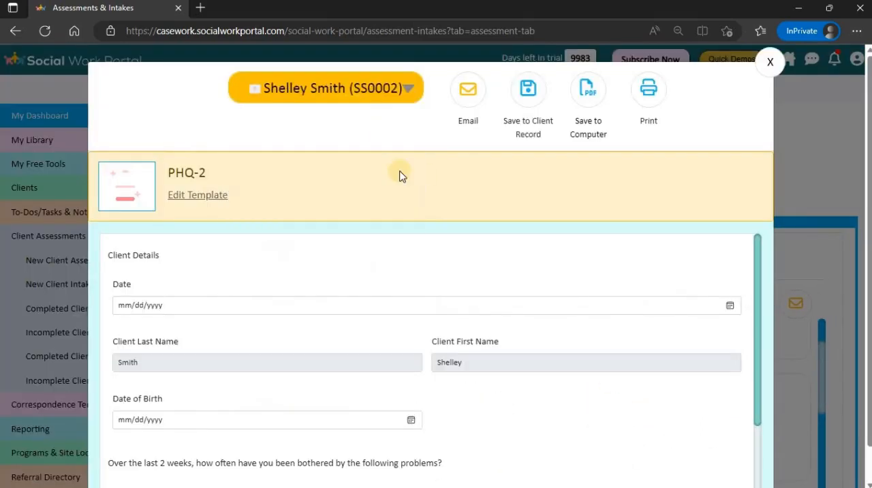
- Set the PHQ-2 date to 01/01/2023, enter the client's date of birth, and answer Several days (1) for little interest or pleasure
{"action": "scroll", "coordinate": [407, 192], "scroll_direction": "down", "scroll_amount": 1}
{"action": "left_click", "coordinate": [123, 270]}
{"action": "type", "text": "01012023"}
{"action": "left_click", "coordinate": [126, 383]}
{"action": "type", "text": "05051974"}
{"action": "scroll", "coordinate": [148, 386], "scroll_direction": "down", "scroll_amount": 2}
{"action": "left_click", "coordinate": [190, 376]}
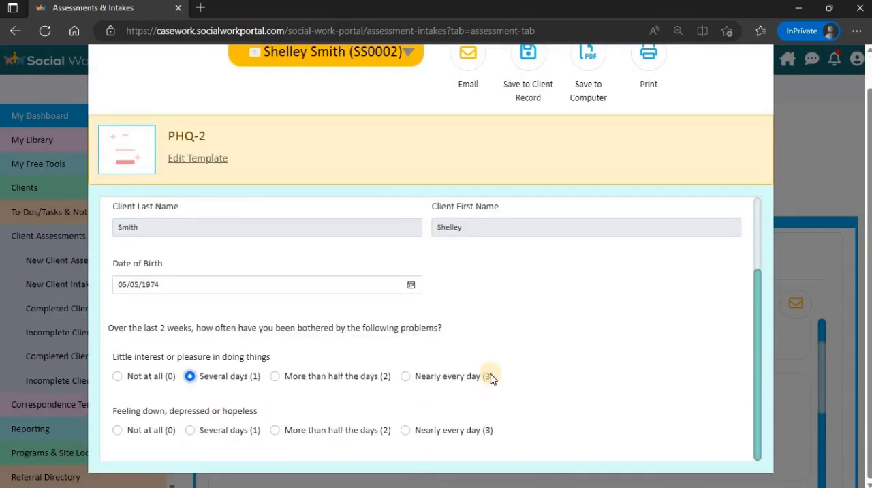
- Save the PHQ-2 assessment to the client record and view the client's assessments
{"action": "scroll", "coordinate": [492, 378], "scroll_direction": "up", "scroll_amount": 3}
{"action": "scroll", "coordinate": [765, 158], "scroll_direction": "up", "scroll_amount": 1}
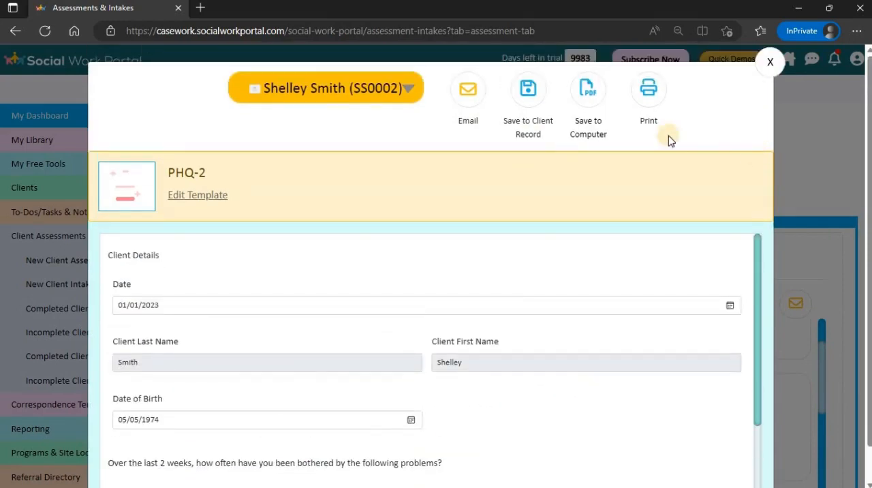
{"action": "left_click", "coordinate": [529, 92]}
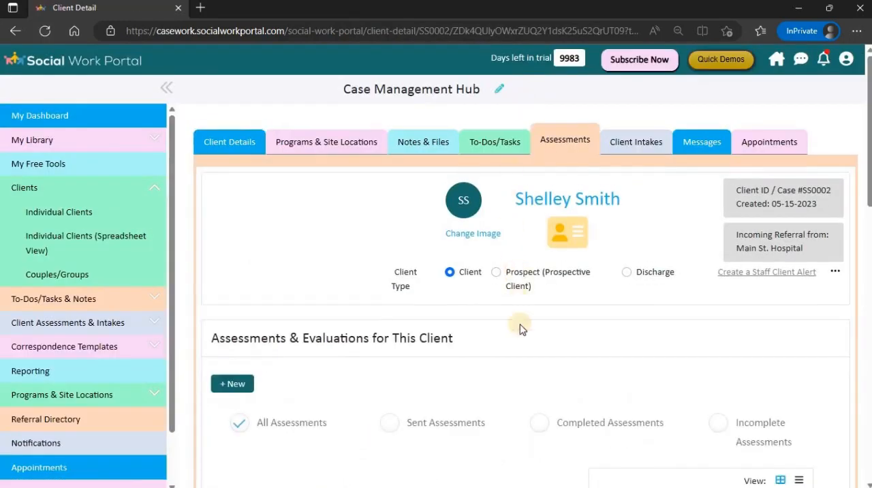
{"action": "scroll", "coordinate": [521, 331], "scroll_direction": "down", "scroll_amount": 3}
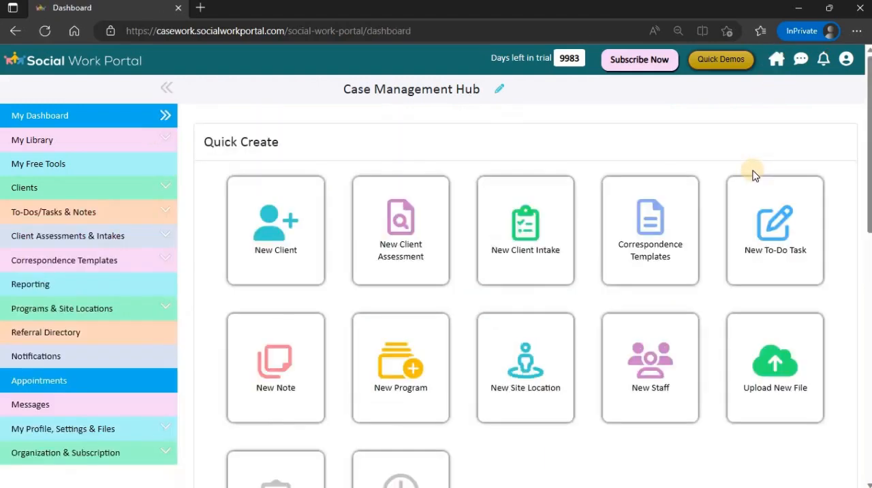
- From the dashboard, start creating a custom client intake template and name it "Policy Form"
{"action": "left_click", "coordinate": [538, 233]}
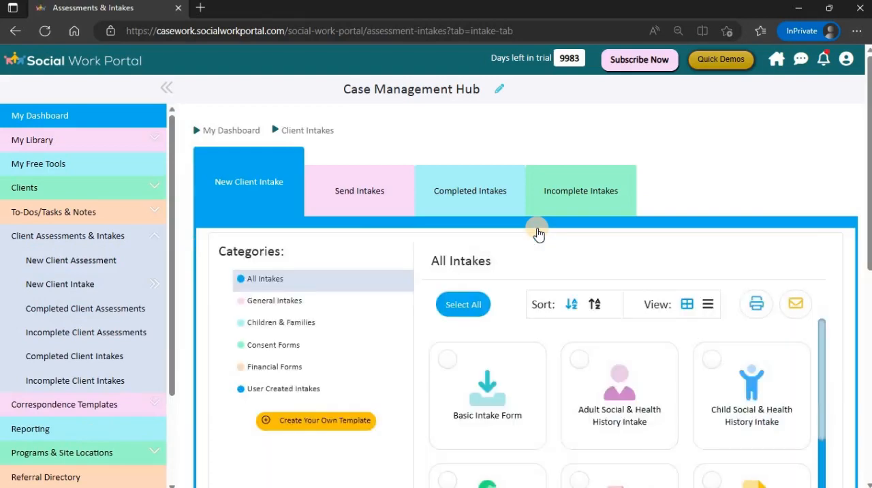
{"action": "left_click", "coordinate": [323, 422]}
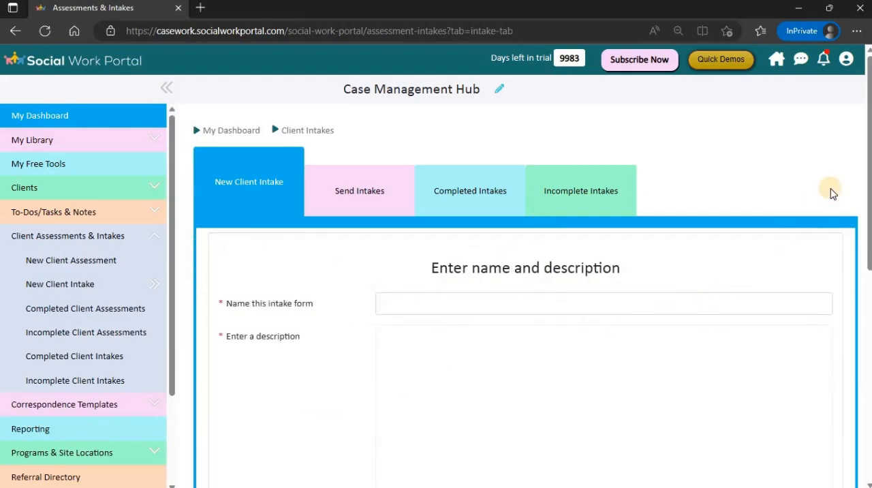
{"action": "scroll", "coordinate": [866, 152], "scroll_direction": "down", "scroll_amount": 1}
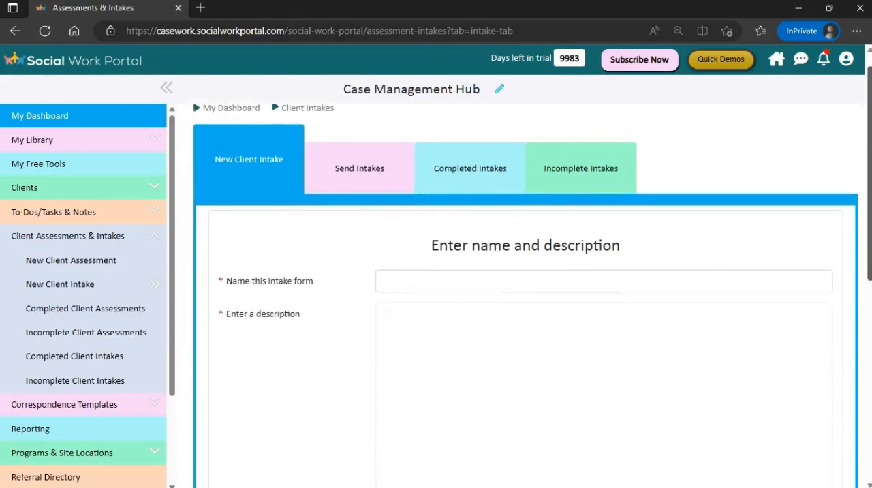
{"action": "left_click", "coordinate": [516, 219]}
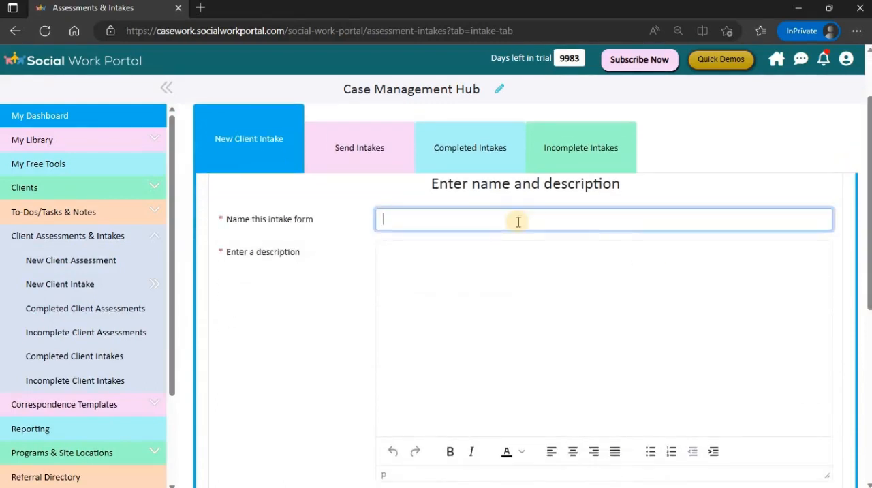
{"action": "type", "text": "Policy Form"}
- Enter a description beginning "To acknowledge our", leave it off the form, and proceed to the template editor
{"action": "key", "text": "Tab"}
{"action": "type", "text": "To acknow"}
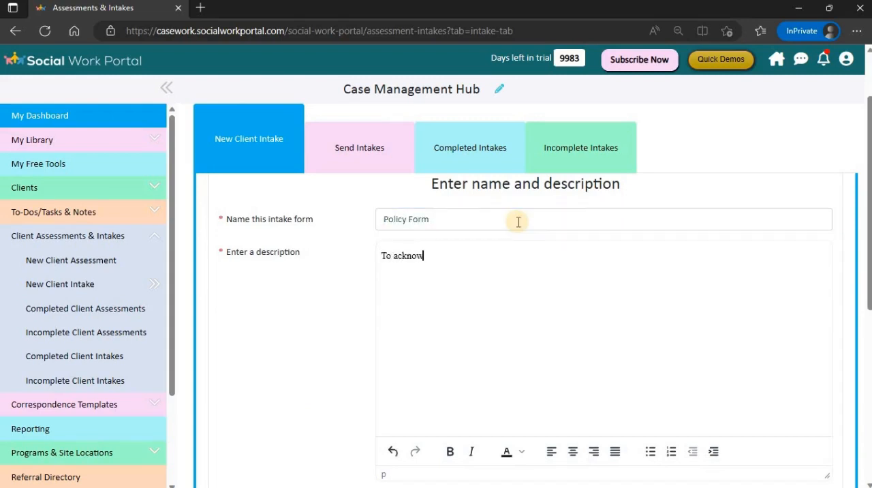
{"action": "type", "text": "ledge our p"}
{"action": "scroll", "coordinate": [570, 335], "scroll_direction": "down", "scroll_amount": 3}
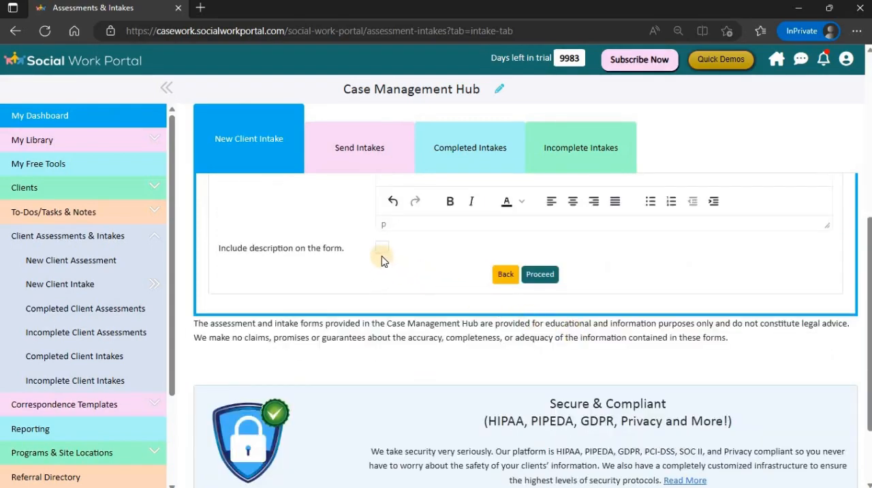
{"action": "left_click", "coordinate": [543, 281]}
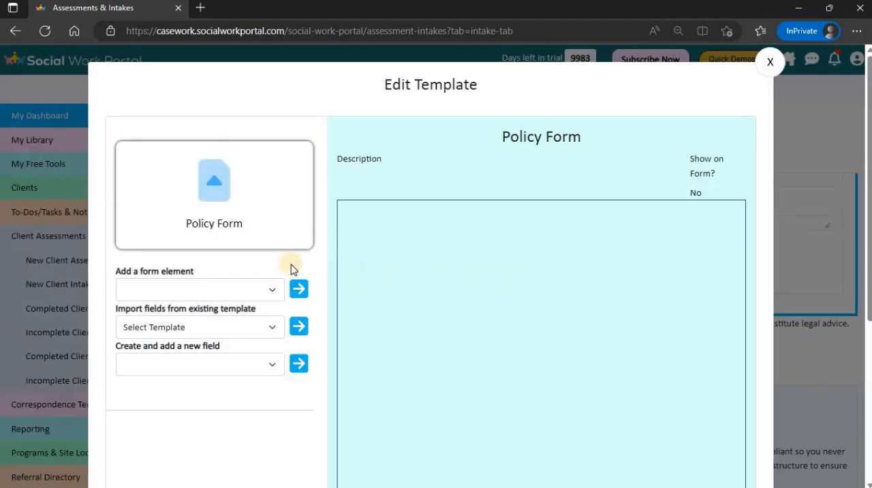
- Add a Section form element to the Policy Form and label it "Client Details"
{"action": "left_click", "coordinate": [272, 292]}
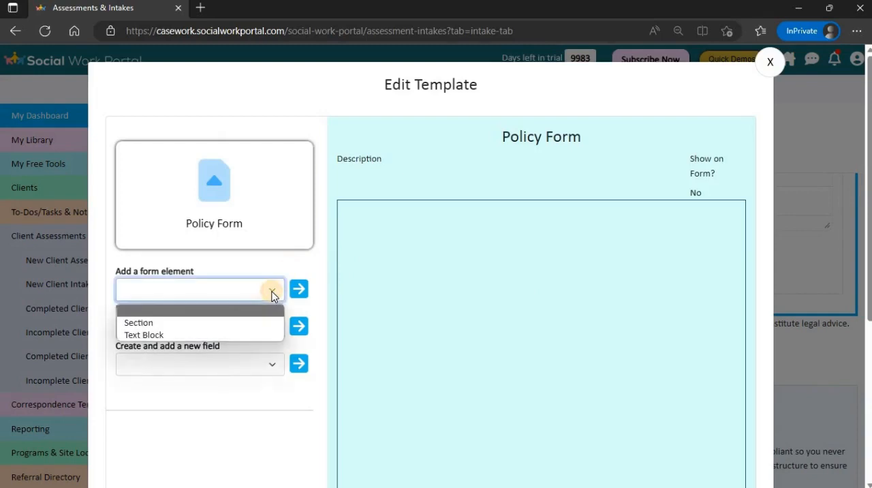
{"action": "left_click", "coordinate": [161, 323]}
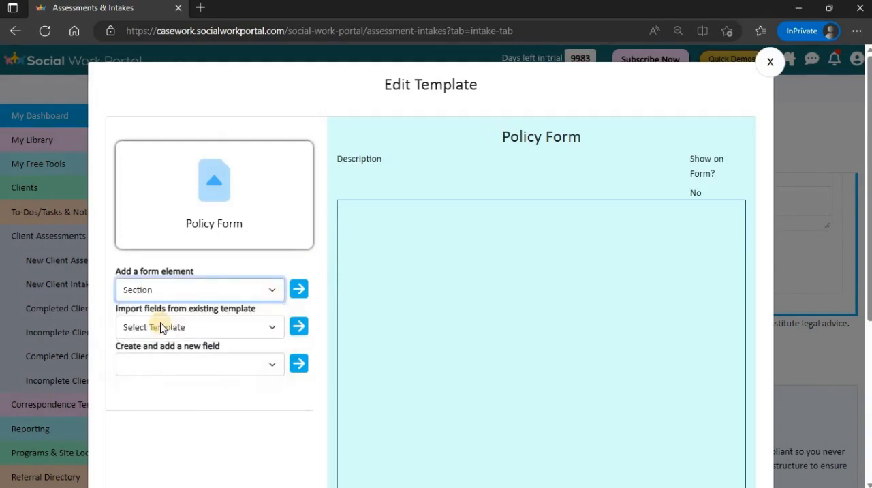
{"action": "left_click", "coordinate": [298, 289]}
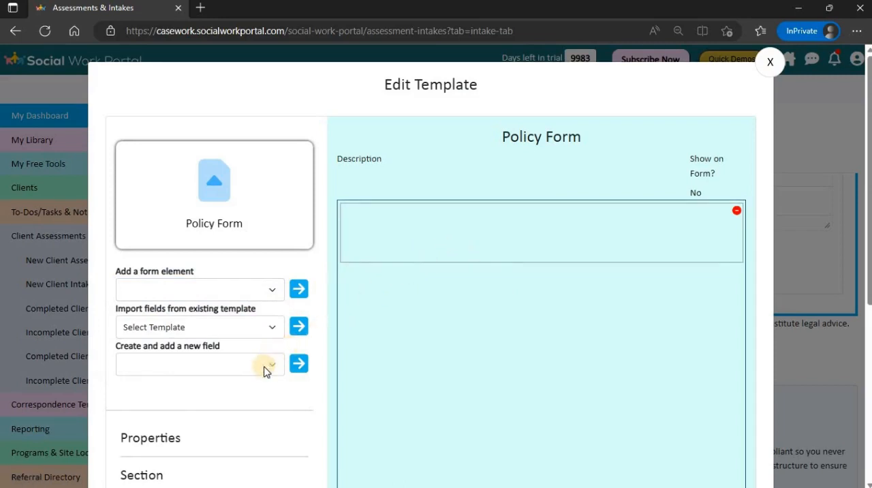
{"action": "scroll", "coordinate": [267, 368], "scroll_direction": "down", "scroll_amount": 3}
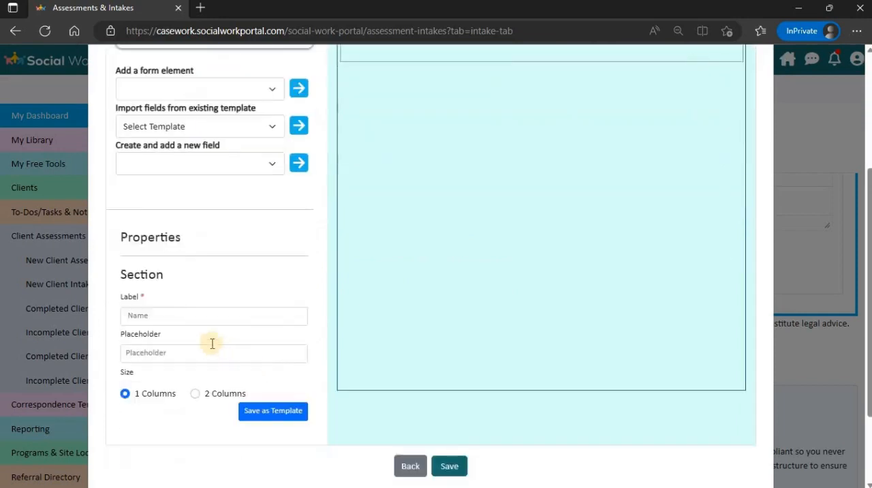
{"action": "left_click", "coordinate": [196, 312]}
{"action": "type", "text": "Client"}
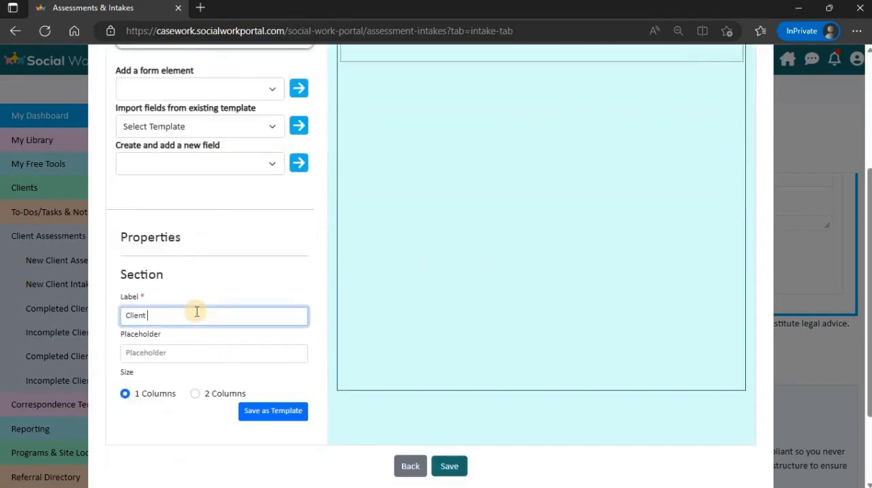
{"action": "type", "text": " Details"}
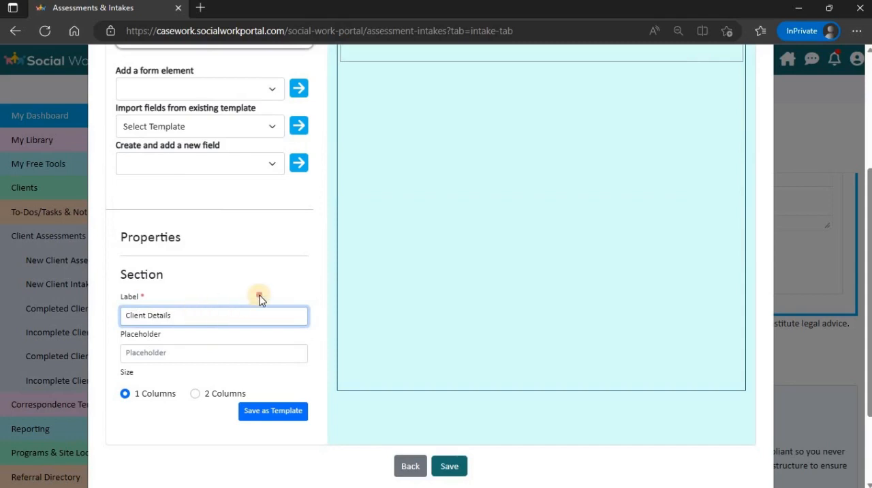
{"action": "left_click", "coordinate": [504, 225]}
- Create a new Textbox field inside the Client Details section
{"action": "scroll", "coordinate": [504, 225], "scroll_direction": "up", "scroll_amount": 2}
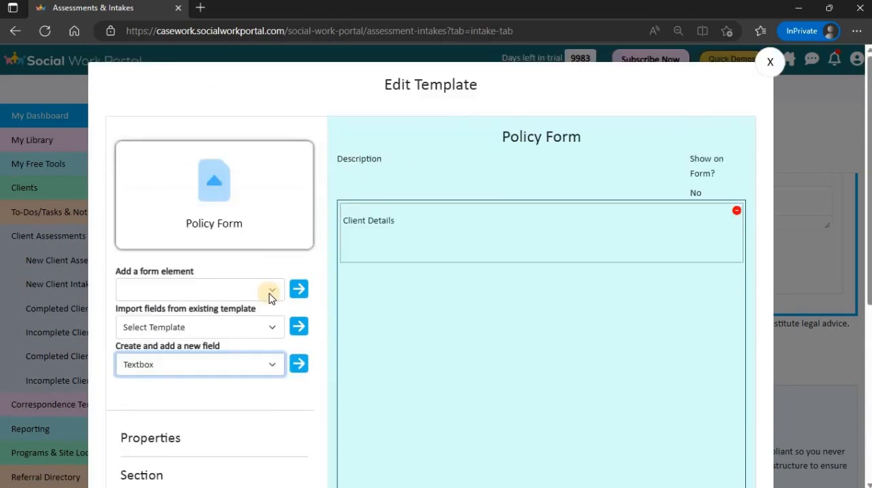
{"action": "left_click", "coordinate": [270, 363]}
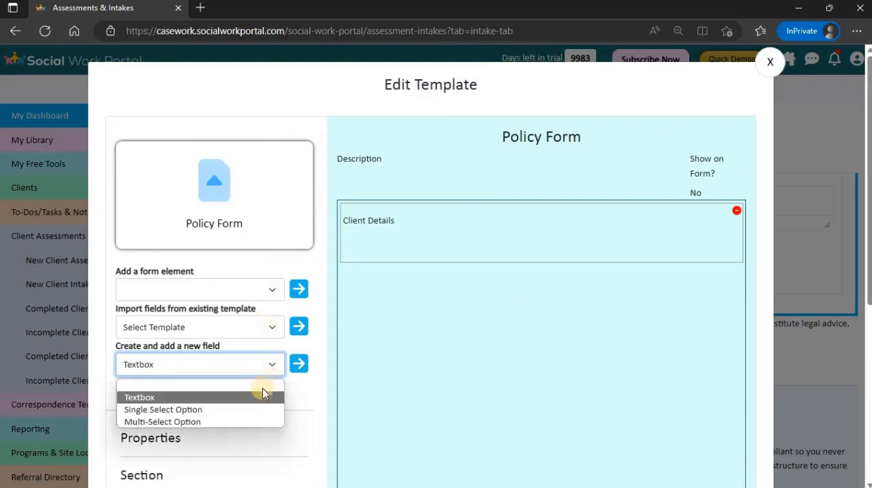
{"action": "left_click", "coordinate": [297, 368]}
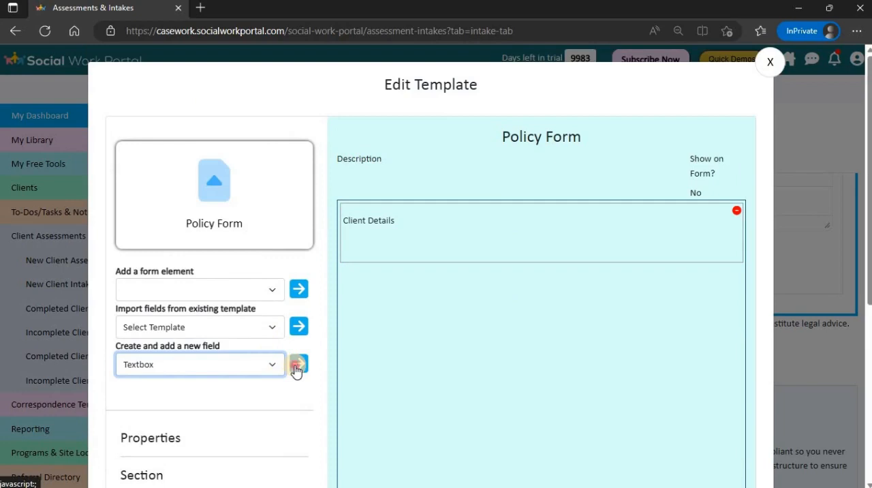
{"action": "left_click", "coordinate": [297, 365]}
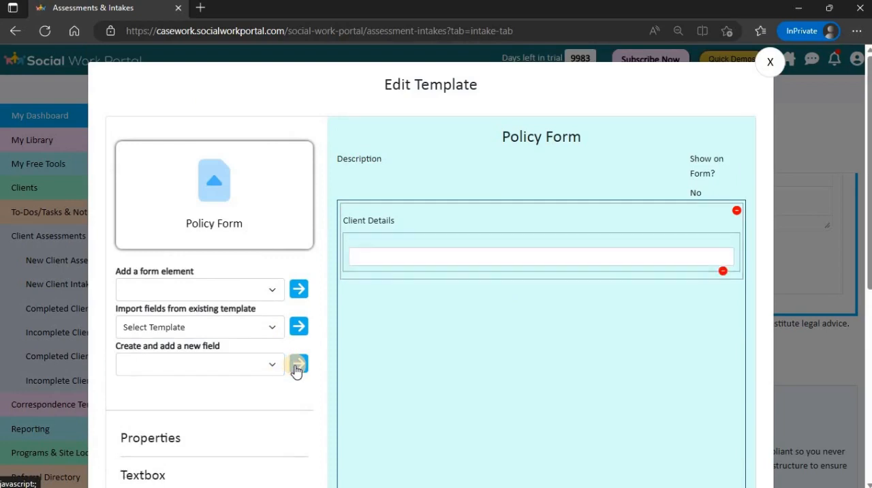
- Set the new textbox in Client Details to the 2 Columns size and label it "First Name"
{"action": "scroll", "coordinate": [296, 370], "scroll_direction": "down", "scroll_amount": 3}
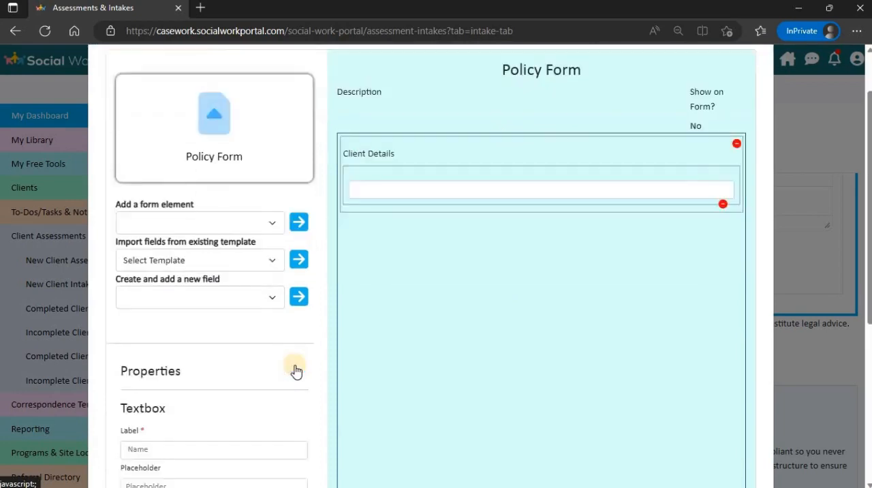
{"action": "left_click", "coordinate": [195, 399]}
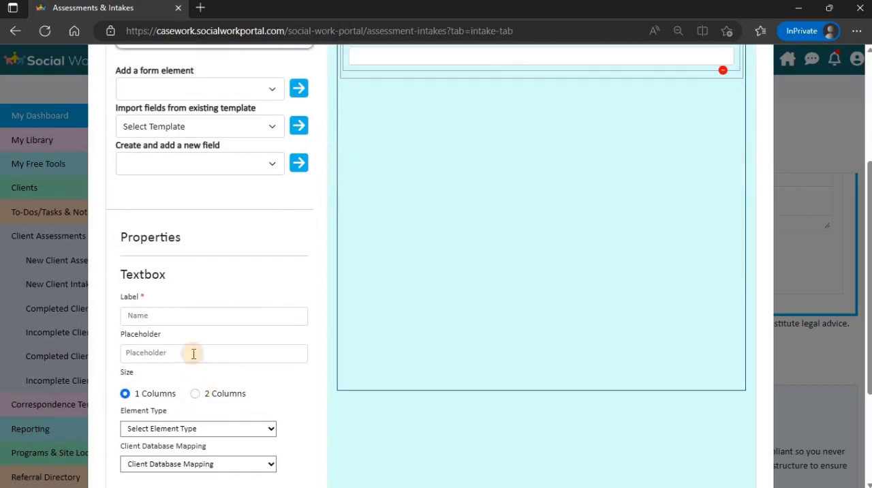
{"action": "left_click", "coordinate": [193, 315]}
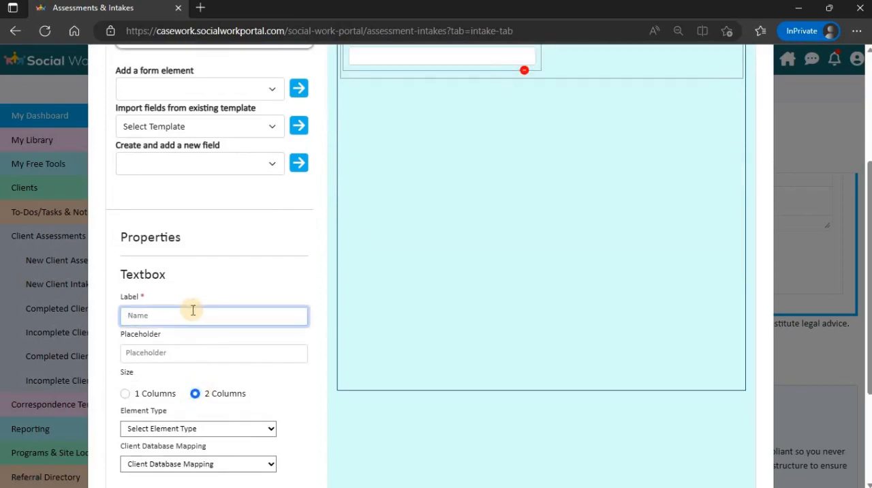
{"action": "type", "text": "First Name"}
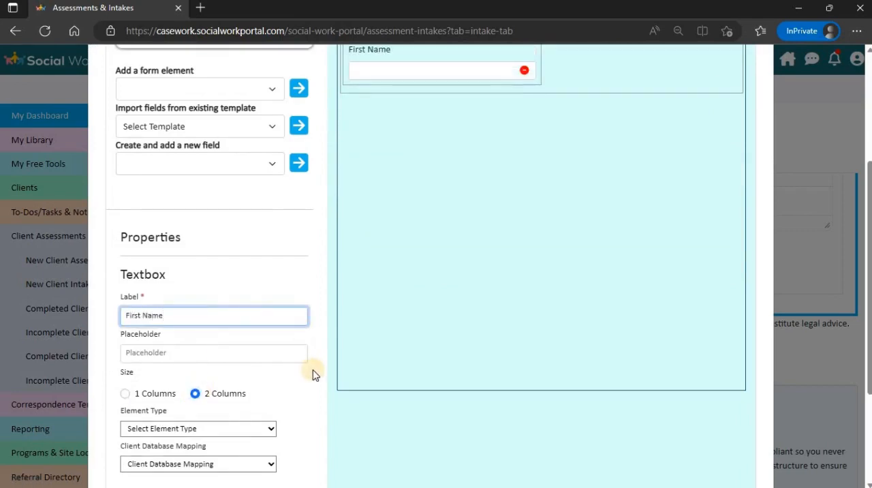
- Map the First Name textbox to the First Name field of the client database
{"action": "scroll", "coordinate": [310, 373], "scroll_direction": "down", "scroll_amount": 2}
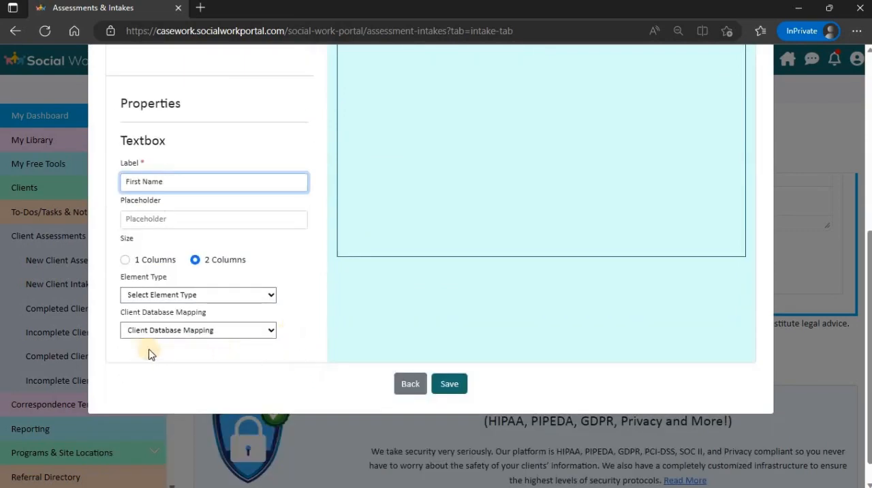
{"action": "left_click", "coordinate": [243, 333]}
{"action": "scroll", "coordinate": [204, 177], "scroll_direction": "down", "scroll_amount": 1}
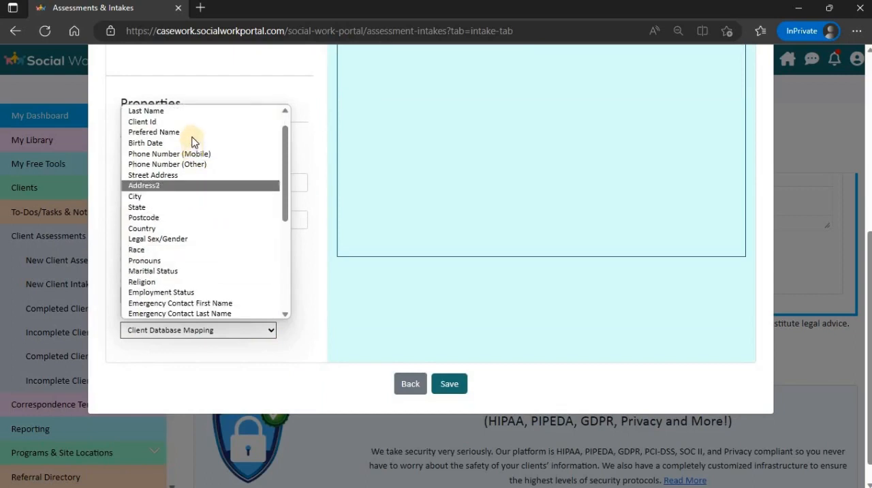
{"action": "scroll", "coordinate": [192, 140], "scroll_direction": "up", "scroll_amount": 1}
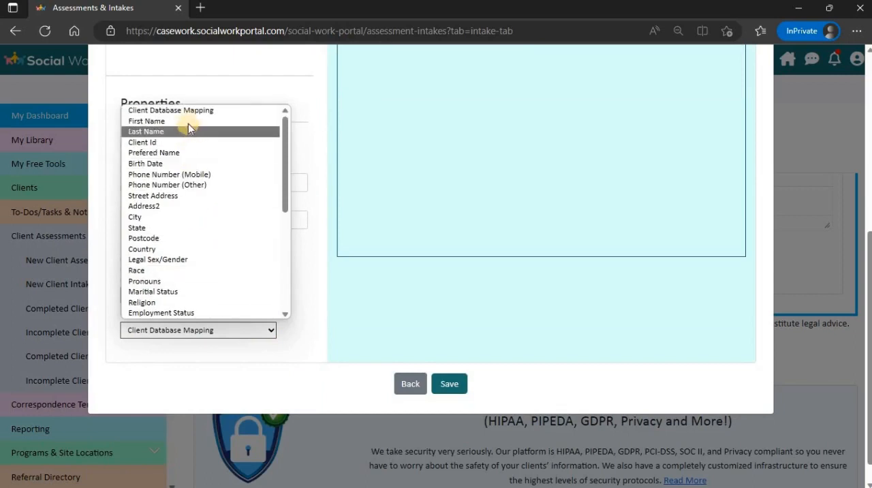
{"action": "left_click", "coordinate": [187, 121]}
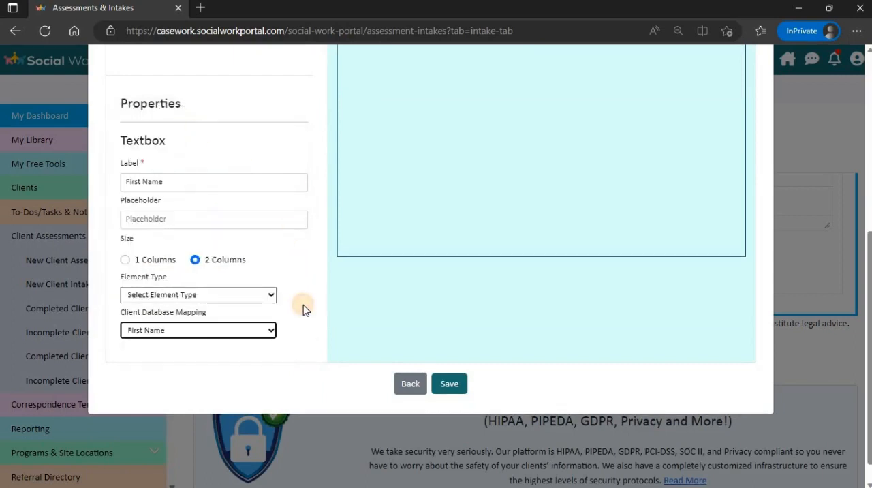
{"action": "left_click", "coordinate": [302, 306]}
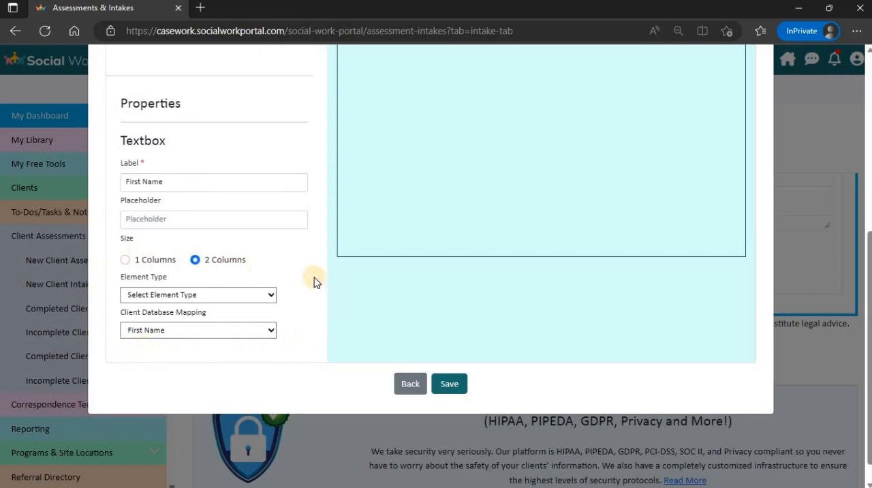
- Create a second Textbox field in the Client Details section
{"action": "scroll", "coordinate": [314, 281], "scroll_direction": "up", "scroll_amount": 4}
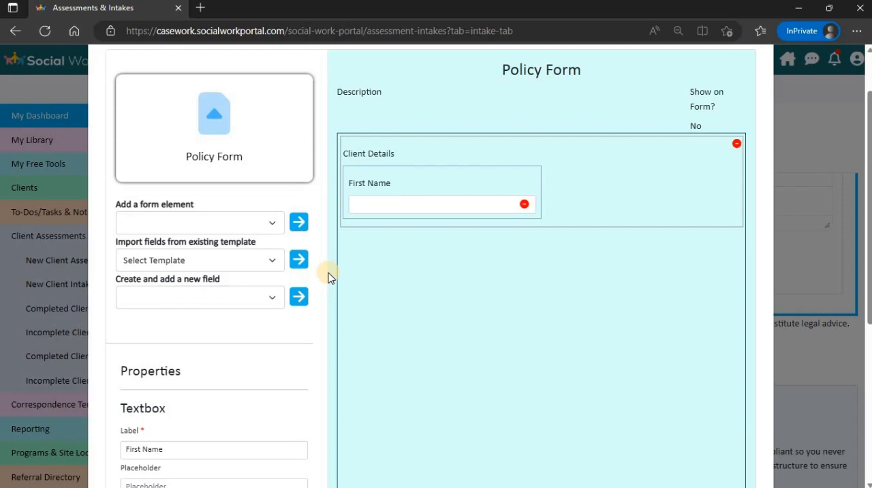
{"action": "left_click", "coordinate": [256, 296]}
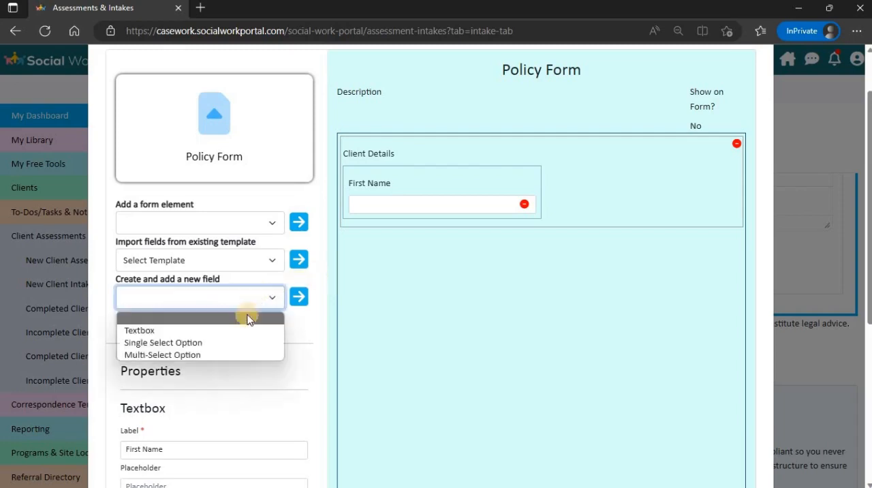
{"action": "left_click", "coordinate": [245, 330]}
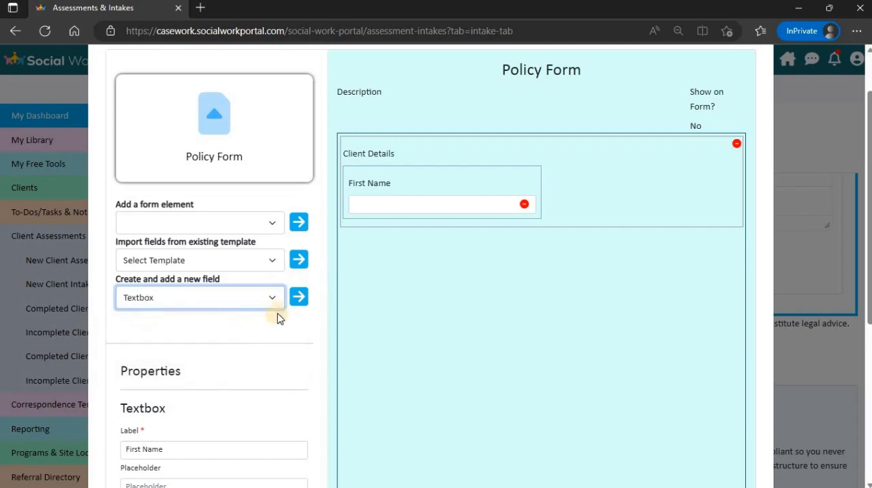
{"action": "left_click", "coordinate": [299, 296]}
- Label the second textbox "Last Name" and set its size to 2 Columns
{"action": "scroll", "coordinate": [218, 311], "scroll_direction": "down", "scroll_amount": 2}
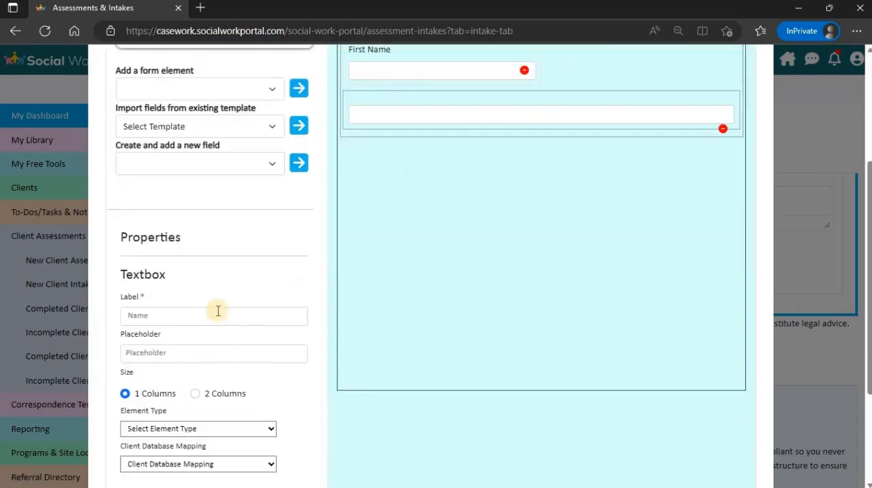
{"action": "left_click", "coordinate": [218, 311]}
{"action": "type", "text": "Last Name"}
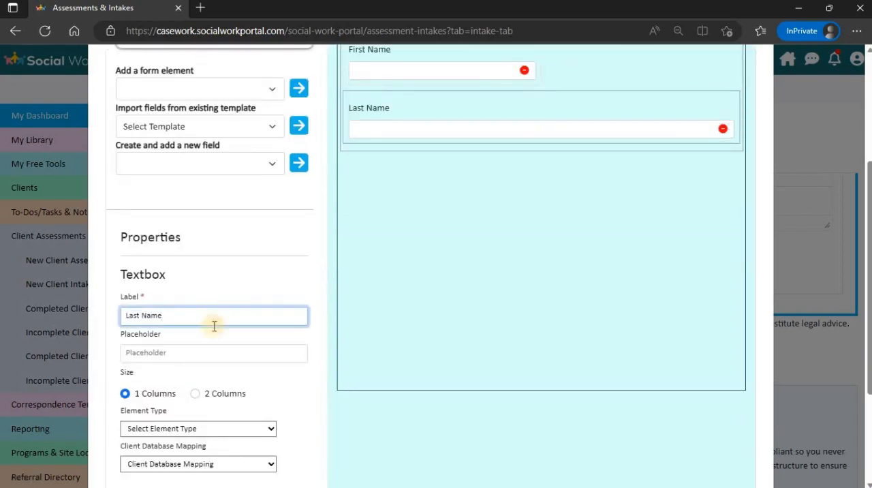
{"action": "left_click", "coordinate": [195, 393]}
{"action": "scroll", "coordinate": [254, 299], "scroll_direction": "down", "scroll_amount": 1}
{"action": "left_click", "coordinate": [194, 397]}
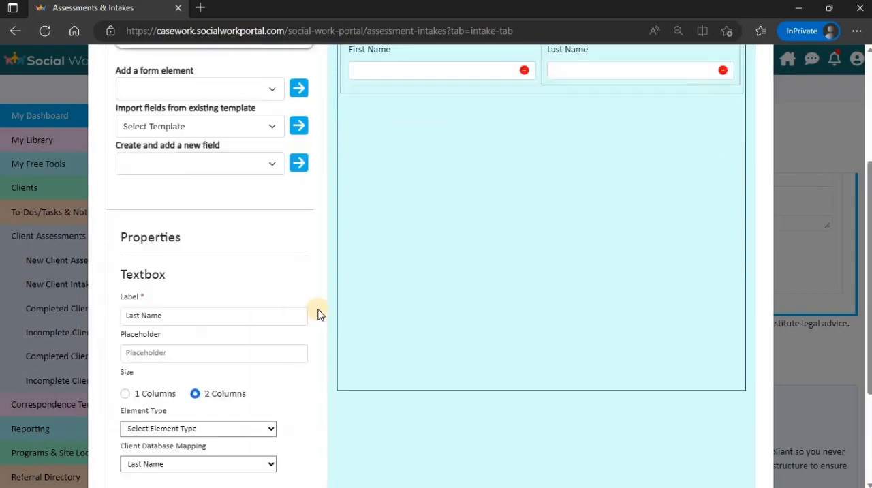
- Create a Multi-Select Option field below the name fields in Client Details
{"action": "scroll", "coordinate": [318, 312], "scroll_direction": "up", "scroll_amount": 2}
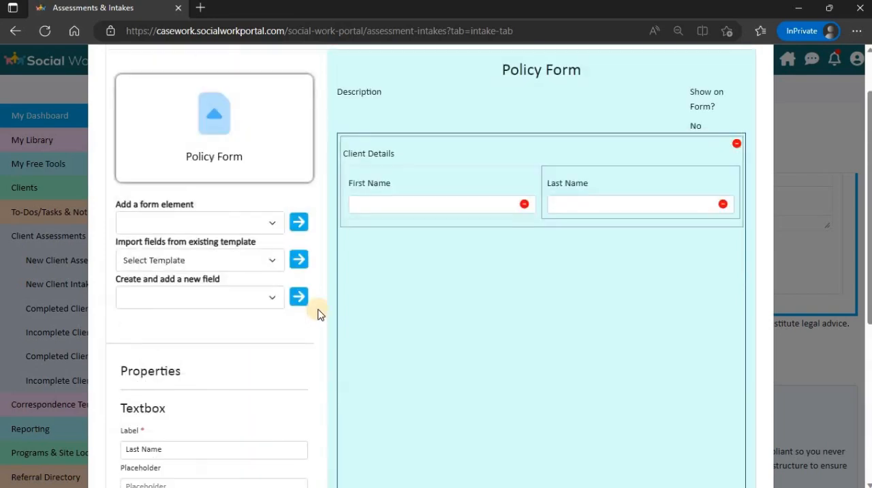
{"action": "left_click", "coordinate": [272, 298]}
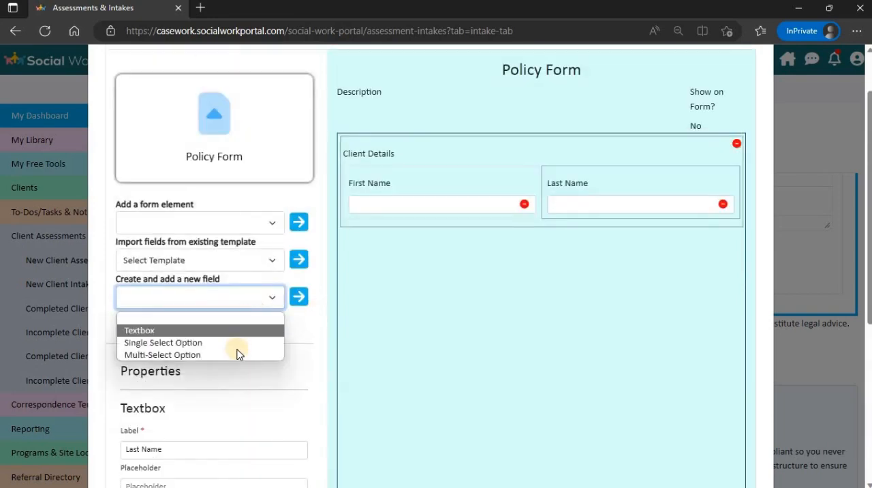
{"action": "left_click", "coordinate": [232, 354]}
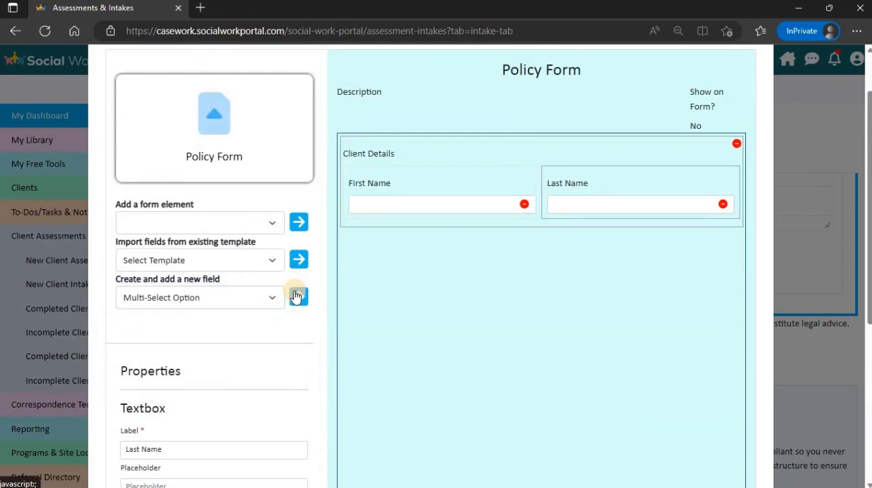
{"action": "left_click", "coordinate": [296, 297]}
- Label the multi-select field "How did you find us?"
{"action": "scroll", "coordinate": [234, 371], "scroll_direction": "down", "scroll_amount": 2}
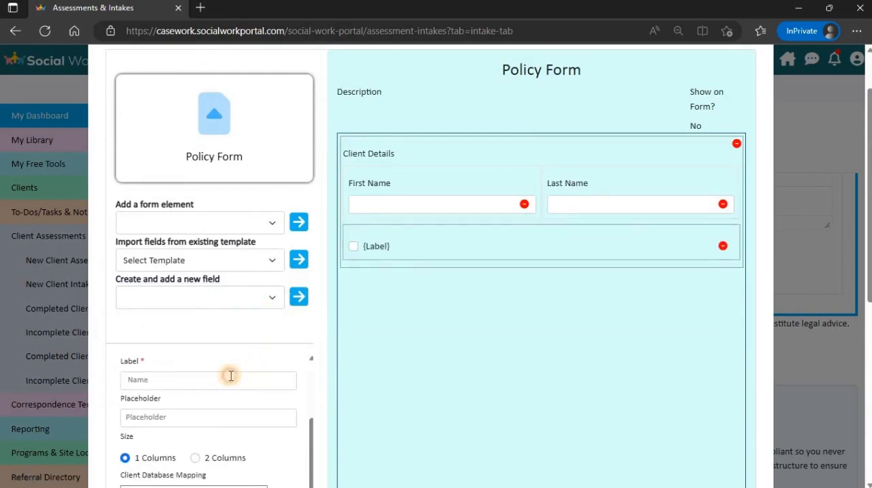
{"action": "left_click", "coordinate": [231, 375]}
{"action": "type", "text": "How did y"}
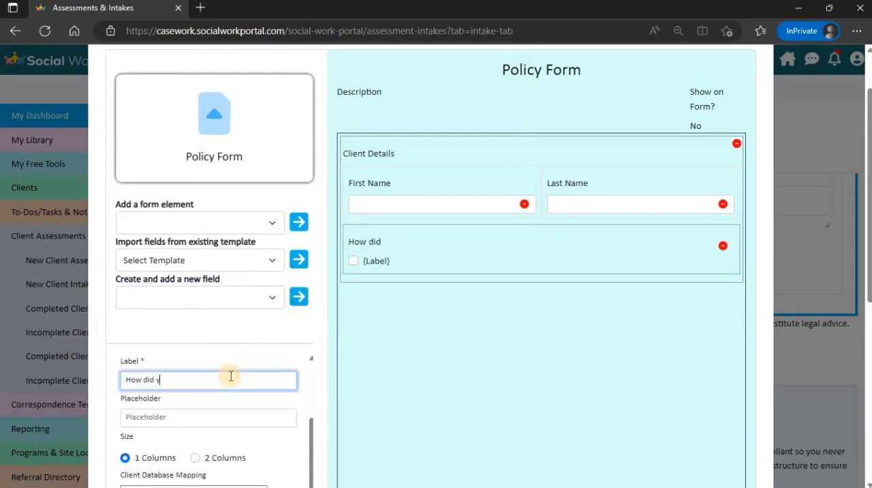
{"action": "type", "text": "ou find us?"}
{"action": "left_click", "coordinate": [230, 416]}
- Give the multi-select field the options "Google Search", "Referred from a Friend" and "Saw an ad", and enable the Others option
{"action": "scroll", "coordinate": [230, 414], "scroll_direction": "down", "scroll_amount": 2}
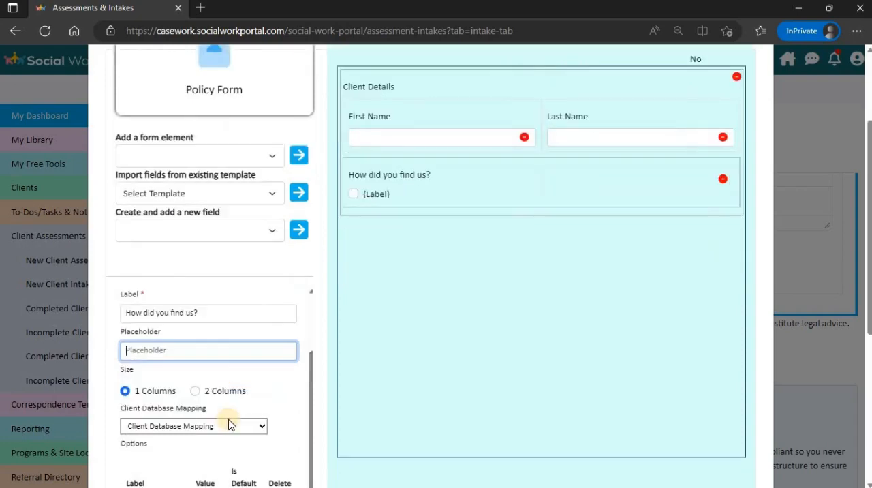
{"action": "scroll", "coordinate": [229, 422], "scroll_direction": "down", "scroll_amount": 1}
{"action": "left_click", "coordinate": [165, 455]}
{"action": "type", "text": "Google Search"}
{"action": "scroll", "coordinate": [204, 436], "scroll_direction": "down", "scroll_amount": 1}
{"action": "left_click", "coordinate": [261, 480]}
{"action": "left_click", "coordinate": [167, 427]}
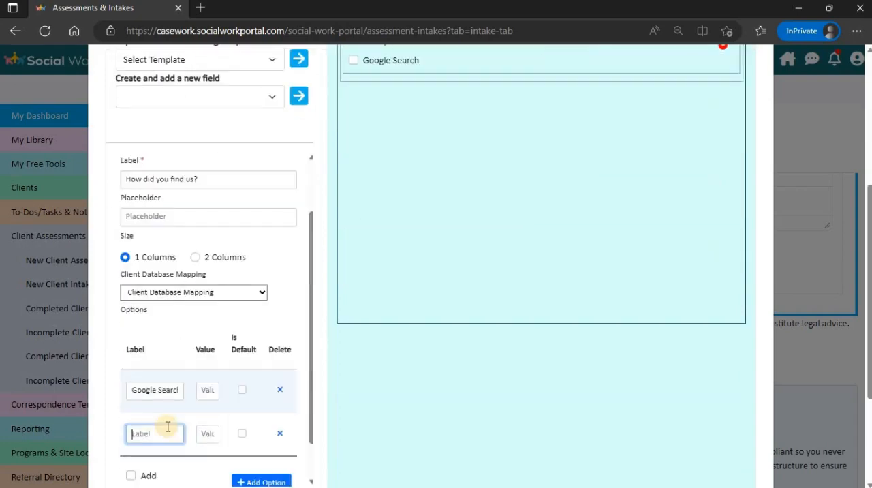
{"action": "type", "text": "Referred from a Friend"}
{"action": "left_click", "coordinate": [260, 481]}
{"action": "left_click", "coordinate": [165, 430]}
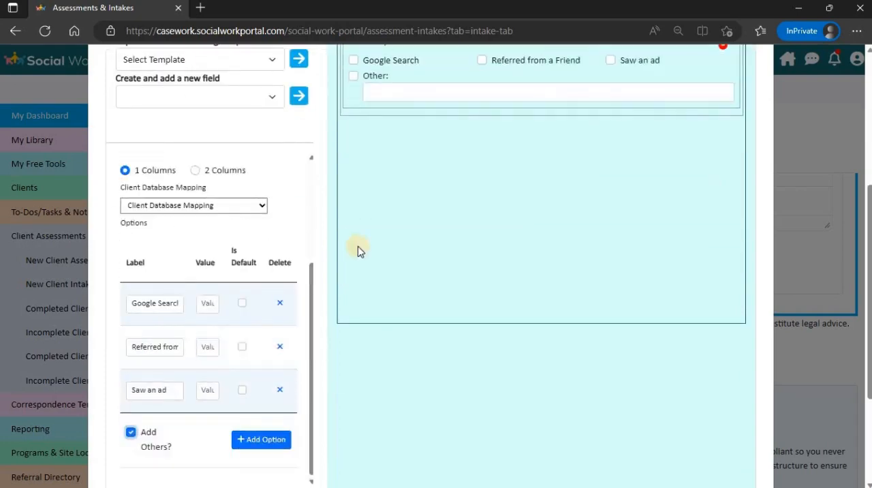
{"action": "scroll", "coordinate": [357, 246], "scroll_direction": "up", "scroll_amount": 2}
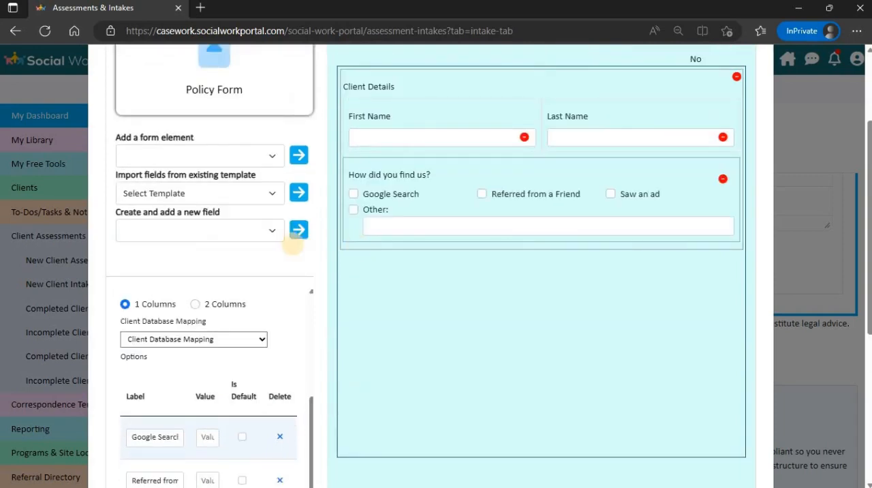
{"action": "left_click", "coordinate": [272, 233]}
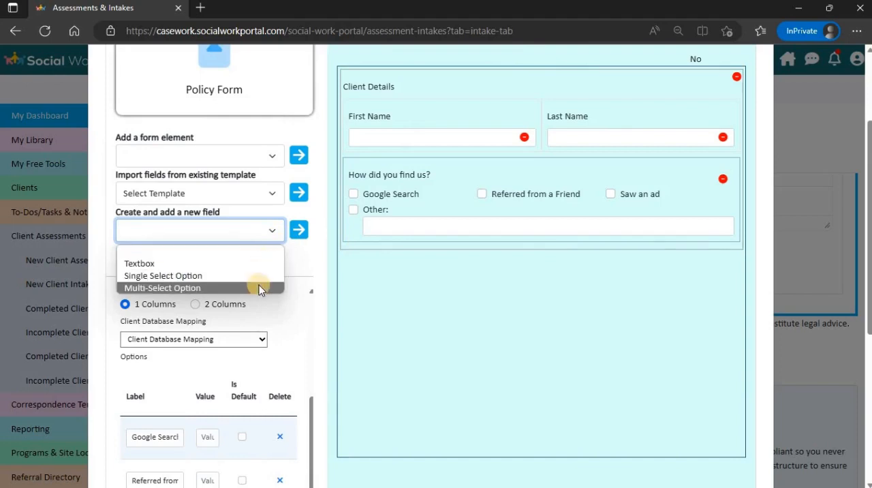
{"action": "left_click", "coordinate": [334, 232]}
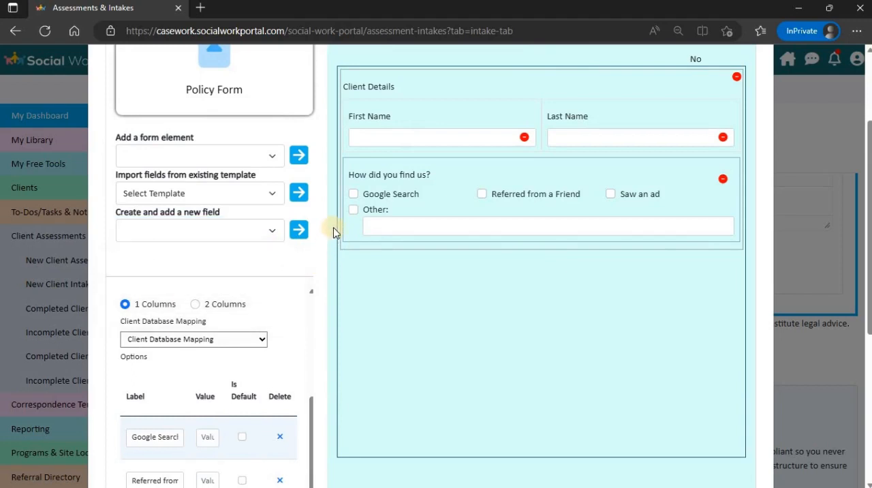
- Add a Text Block form element below the multi-select question
{"action": "scroll", "coordinate": [334, 233], "scroll_direction": "up", "scroll_amount": 1}
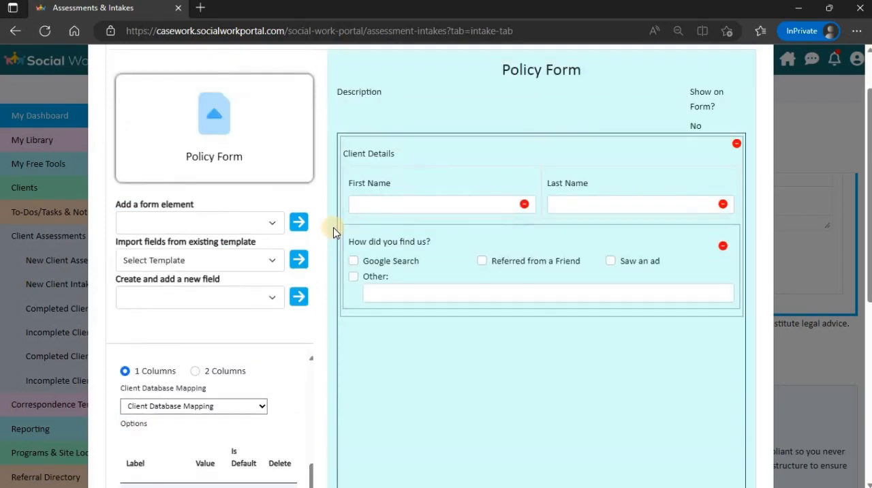
{"action": "left_click", "coordinate": [276, 229]}
{"action": "left_click", "coordinate": [230, 268]}
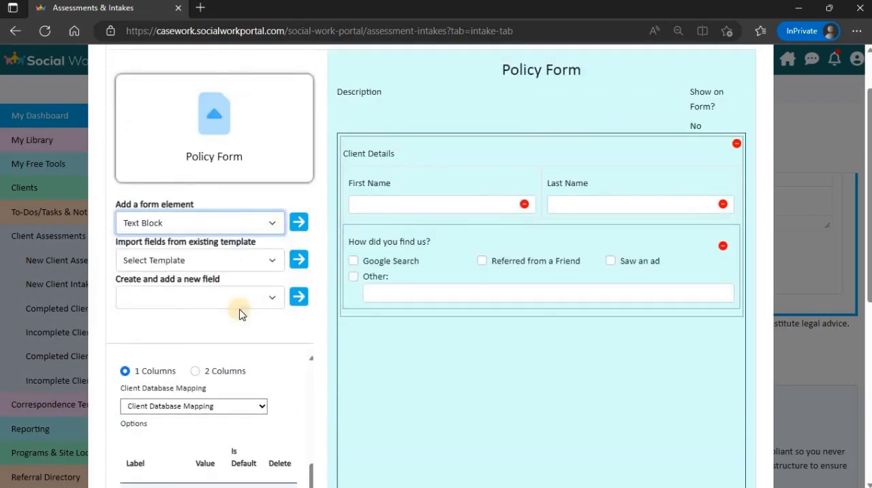
{"action": "left_click", "coordinate": [298, 222]}
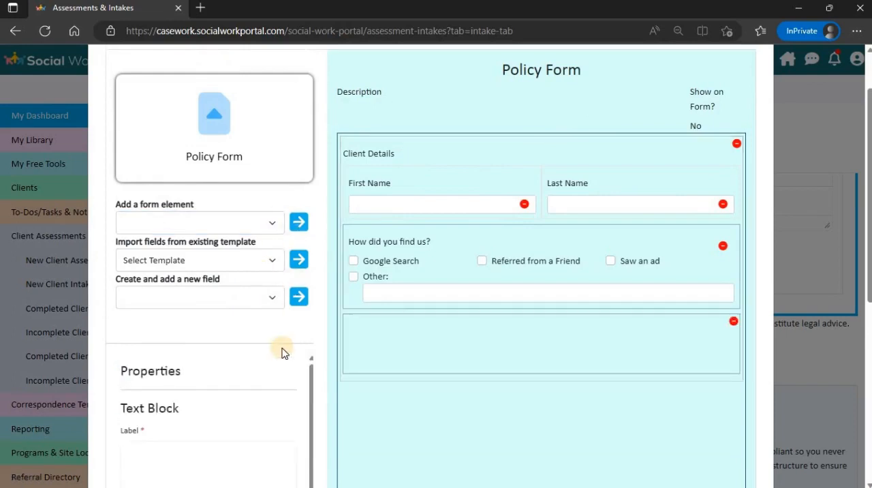
- Enter "My text block" as the text block's label and save the Policy Form template
{"action": "scroll", "coordinate": [284, 352], "scroll_direction": "down", "scroll_amount": 2}
{"action": "left_click", "coordinate": [156, 320]}
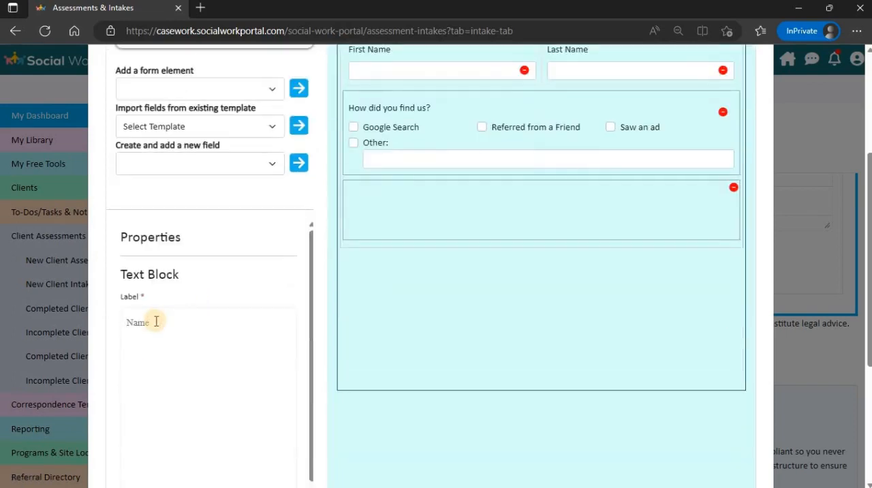
{"action": "type", "text": "My text block"}
{"action": "scroll", "coordinate": [453, 391], "scroll_direction": "down", "scroll_amount": 3}
{"action": "left_click", "coordinate": [454, 389]}
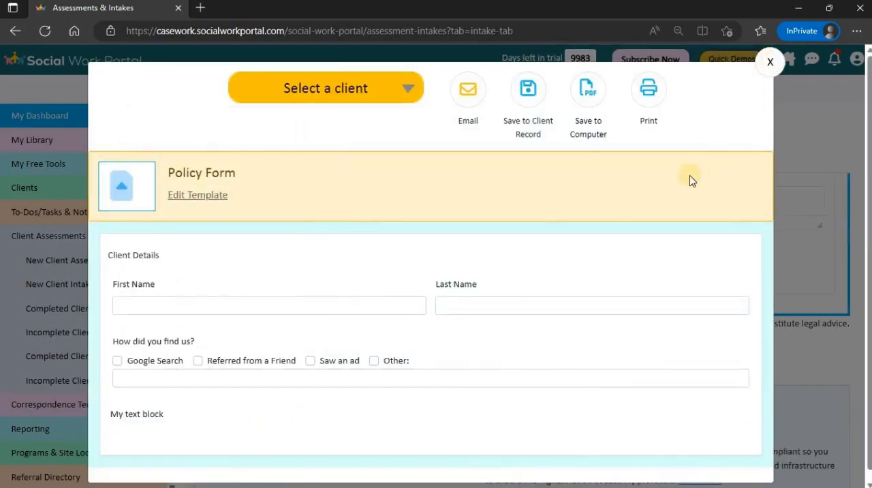
- Close the saved Policy Form and, starting from the dashboard, view the User Created Intakes among the new client intakes
{"action": "left_click", "coordinate": [770, 62]}
{"action": "left_click", "coordinate": [776, 61]}
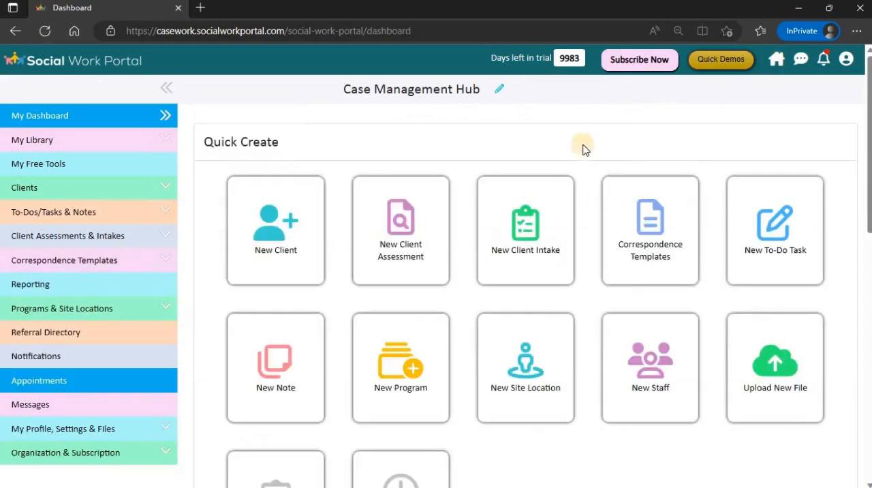
{"action": "left_click", "coordinate": [525, 224]}
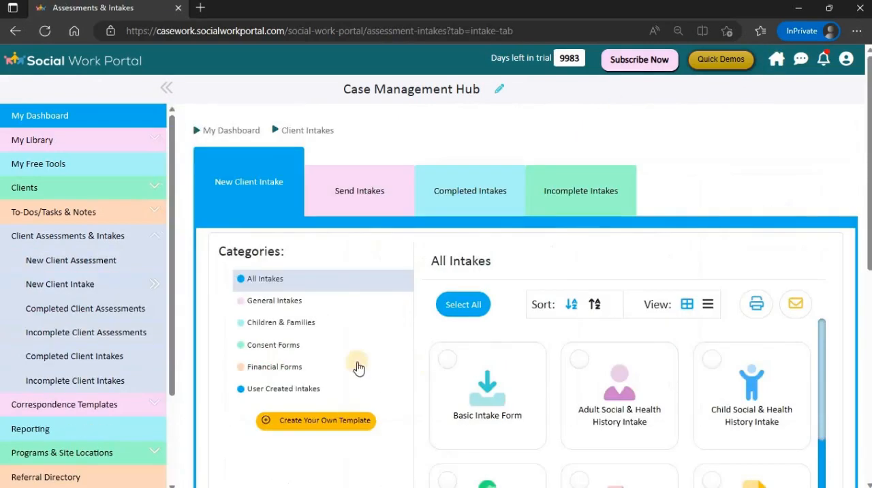
{"action": "left_click", "coordinate": [317, 390]}
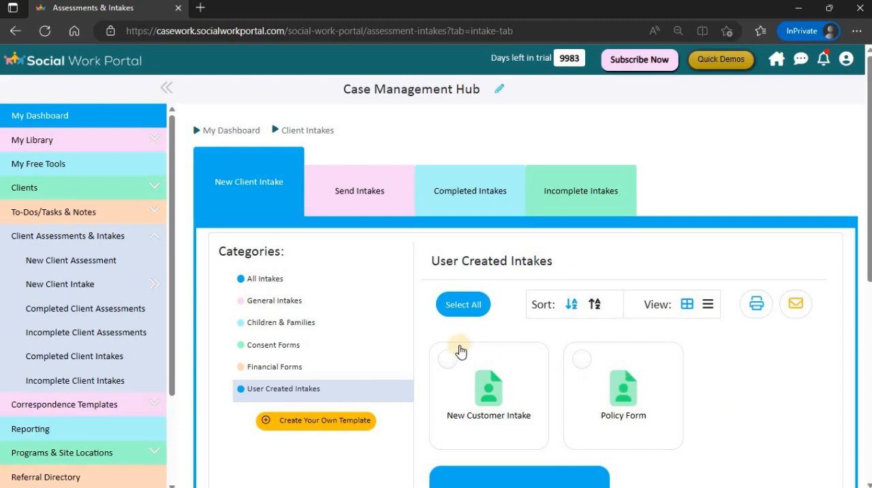
- Open the Basic Intake Form from the General Intakes category
{"action": "left_click", "coordinate": [288, 304]}
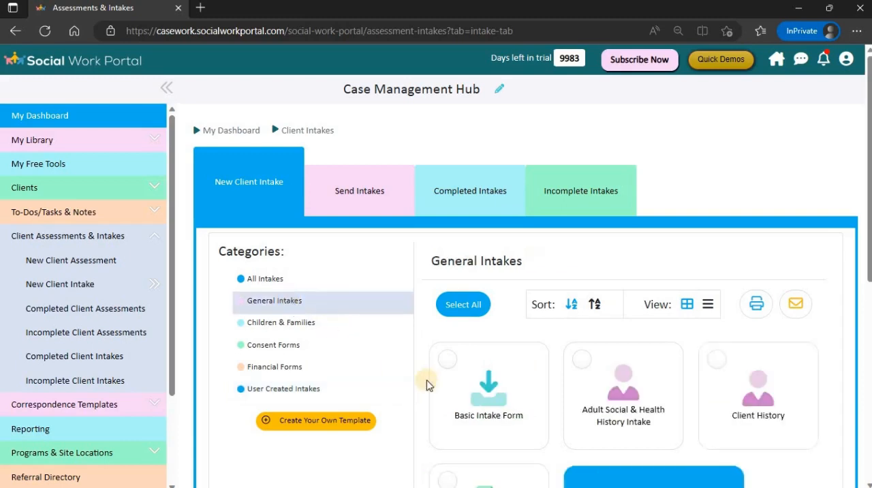
{"action": "left_click", "coordinate": [502, 393]}
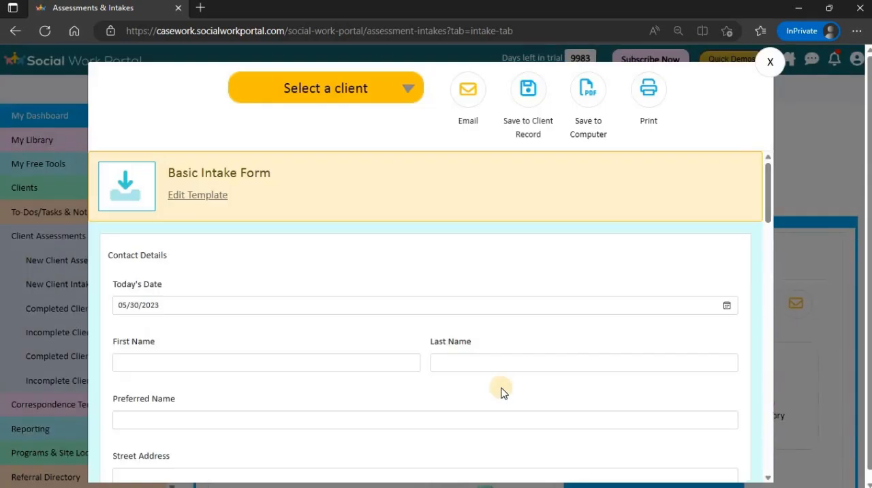
- Open the Basic Intake Form's template for editing, look over its fields and editing options, and close it
{"action": "left_click", "coordinate": [200, 196]}
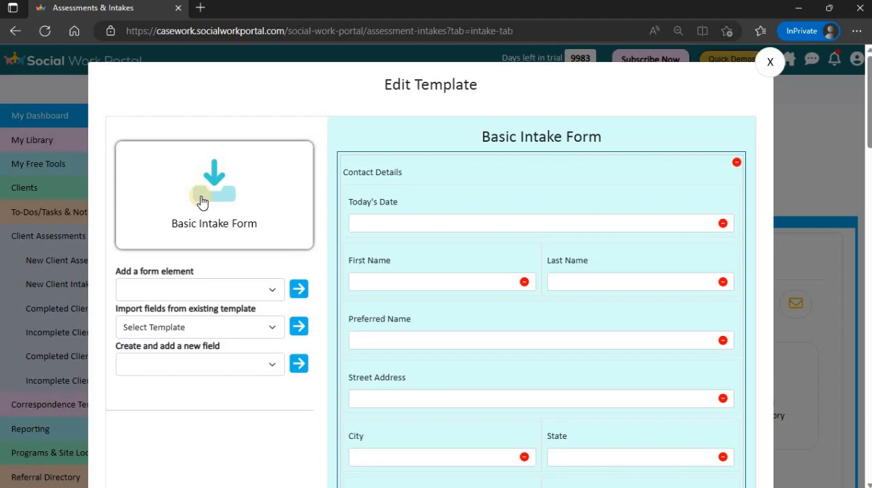
{"action": "left_click", "coordinate": [770, 63]}
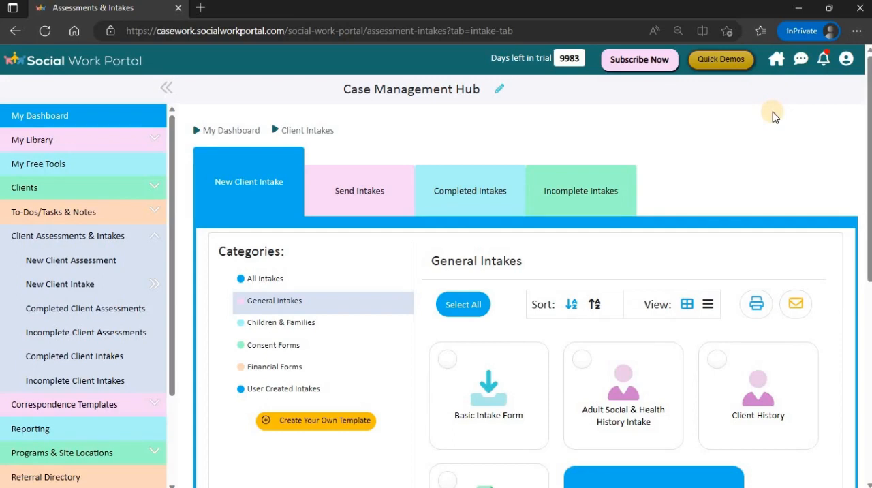
- Select the Psychosocial Assessment and IMR Consumer Outcome Survey from the new client assessments for sending, and preview the IMR survey
{"action": "left_click", "coordinate": [82, 262]}
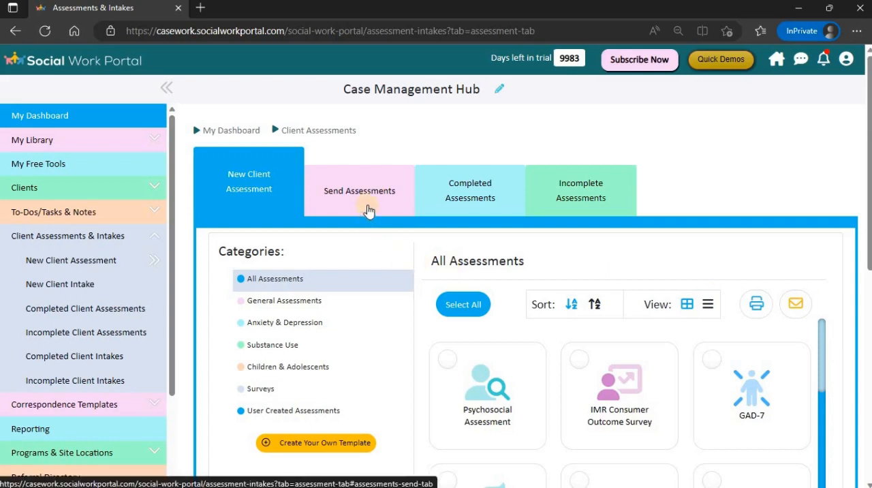
{"action": "left_click", "coordinate": [454, 367]}
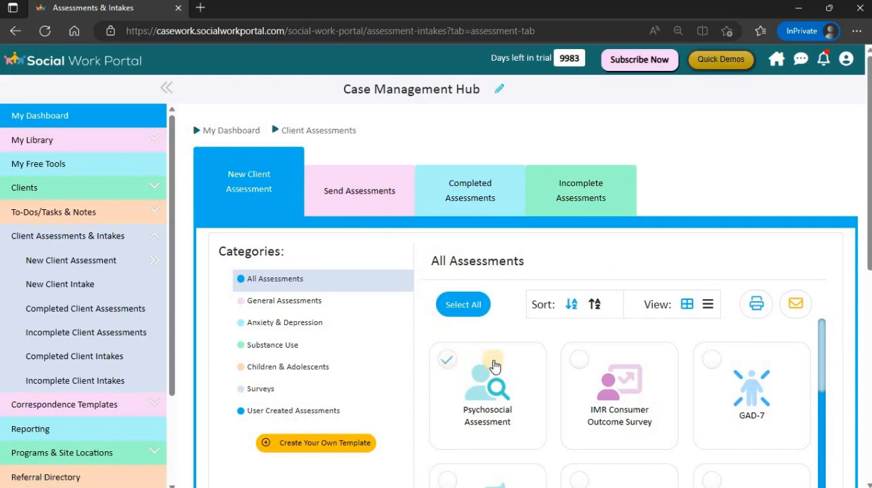
{"action": "left_click", "coordinate": [573, 363]}
{"action": "left_click", "coordinate": [346, 194]}
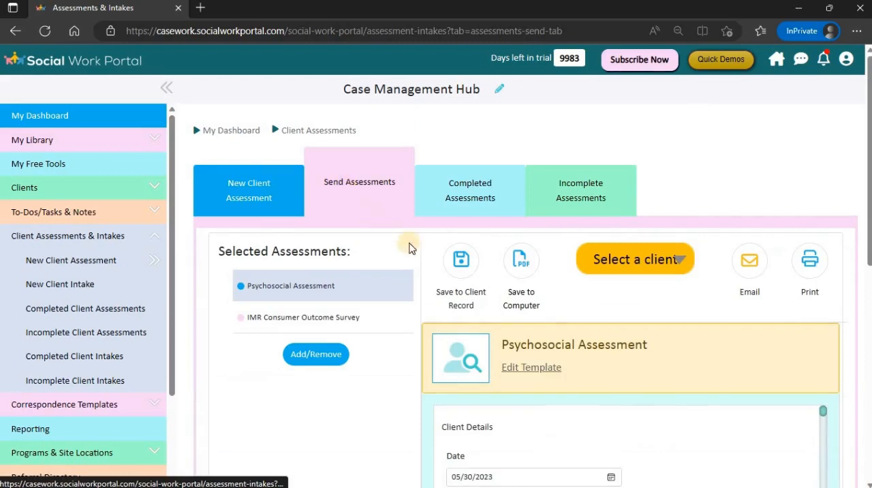
{"action": "scroll", "coordinate": [395, 261], "scroll_direction": "down", "scroll_amount": 1}
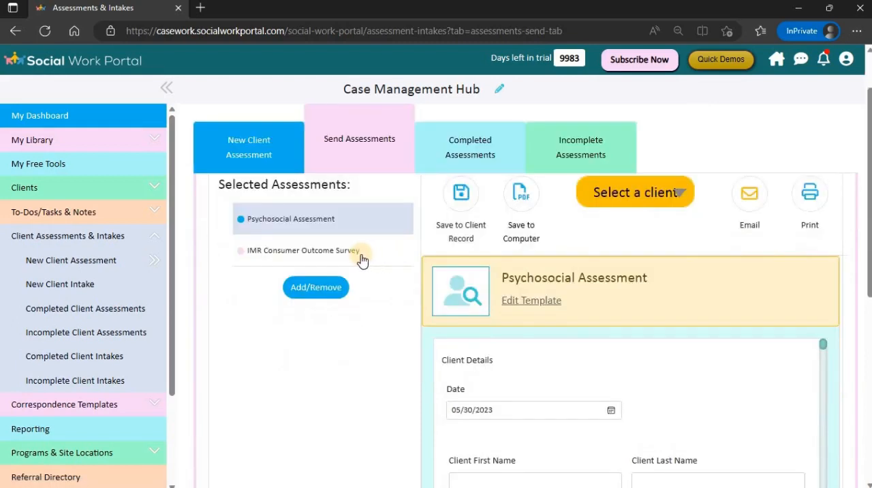
{"action": "left_click", "coordinate": [362, 260]}
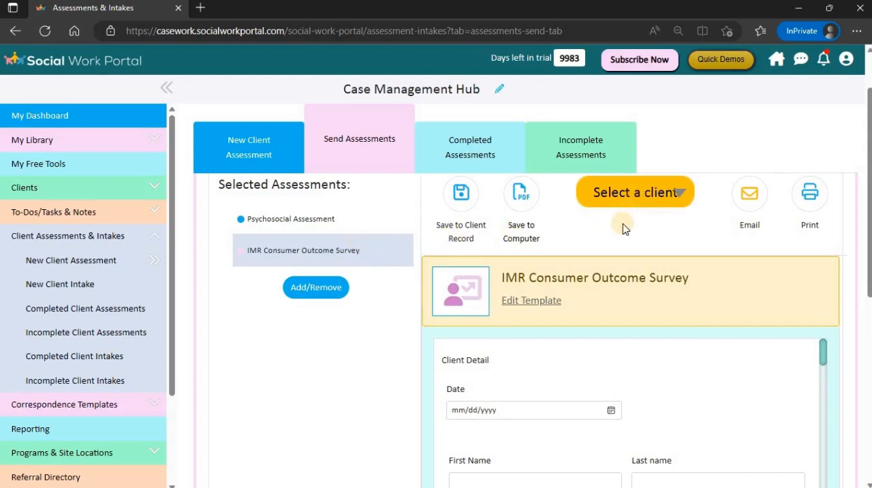
- View the PHQ-2 records among the completed assessments, return to the assessment list and open the incomplete assessments
{"action": "left_click", "coordinate": [483, 159]}
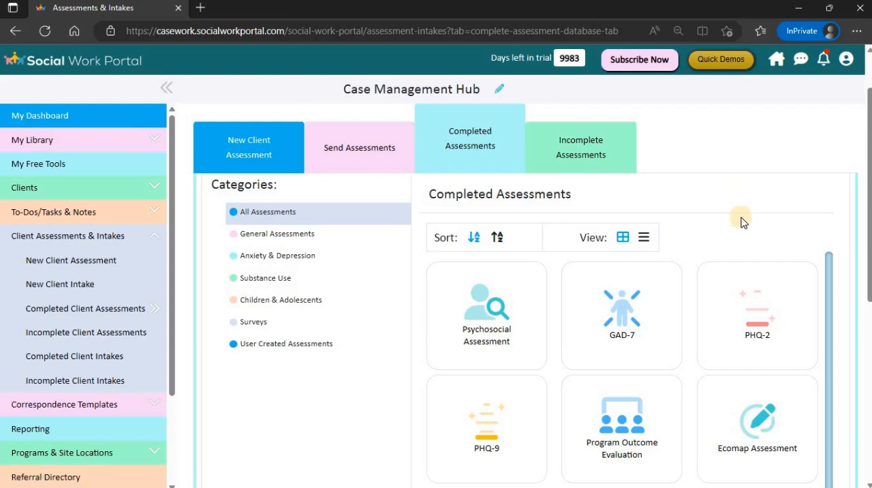
{"action": "left_click", "coordinate": [752, 302]}
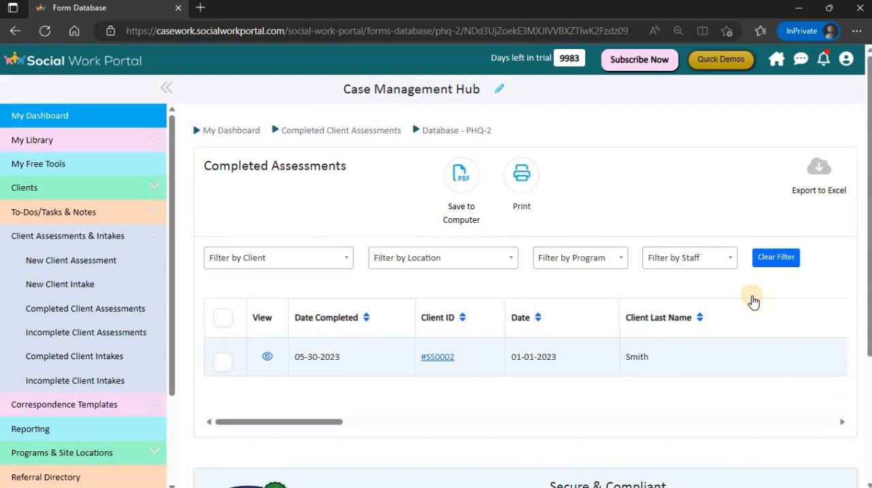
{"action": "left_click", "coordinate": [394, 138]}
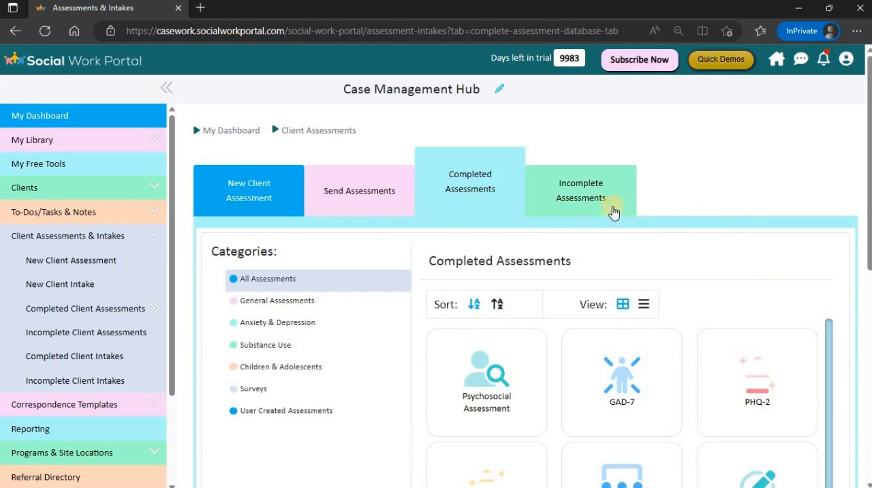
{"action": "left_click", "coordinate": [585, 205]}
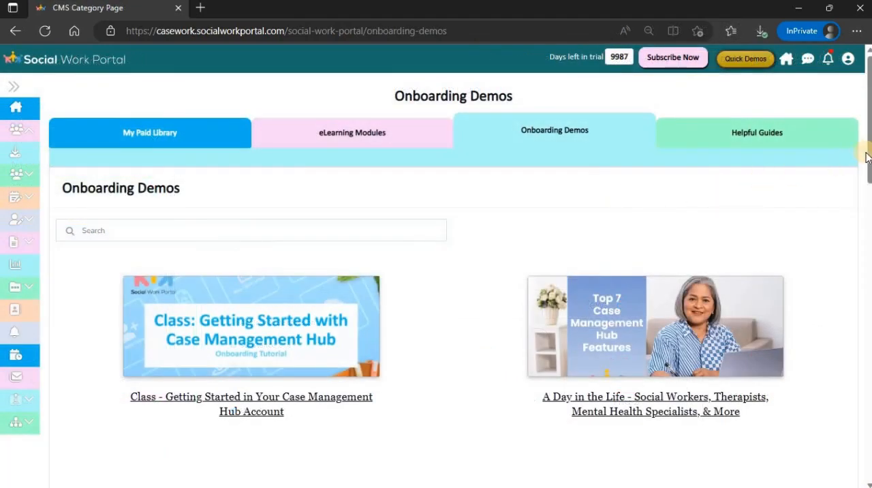
- Browse the onboarding demos down to the Getting Started Checklist and How to Add a New Client videos
{"action": "left_click_drag", "start_coordinate": [868, 170], "coordinate": [868, 298]}
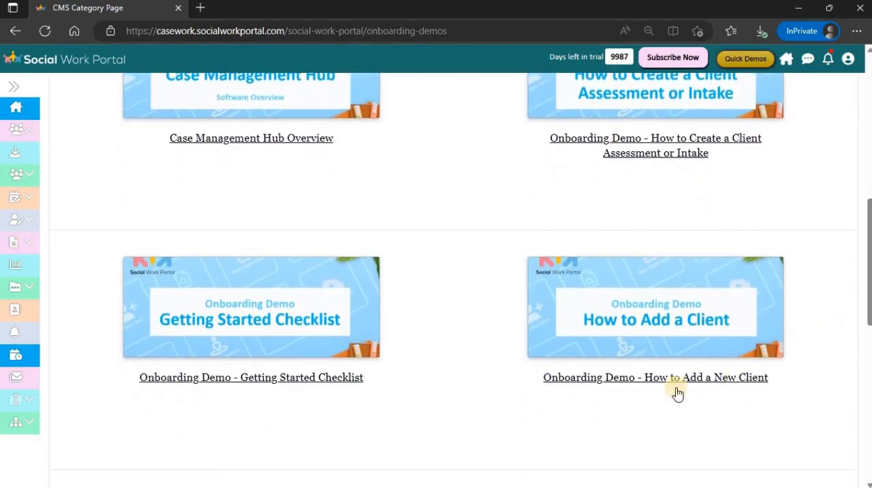